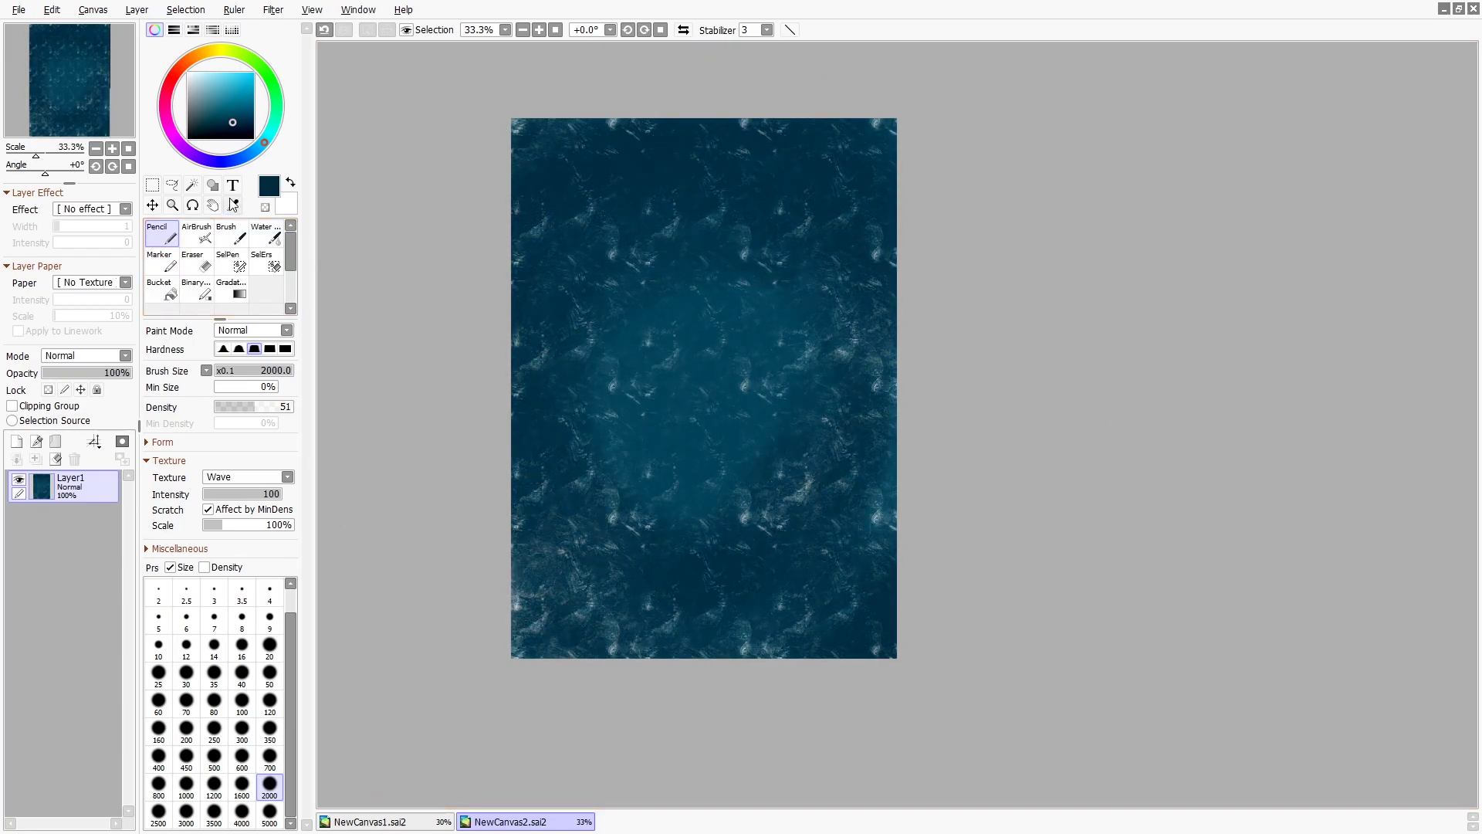
- Cover the lighter centre of Layer1 with dark blue using the Wave-textured pencil
drag(453, 371, 695, 402)
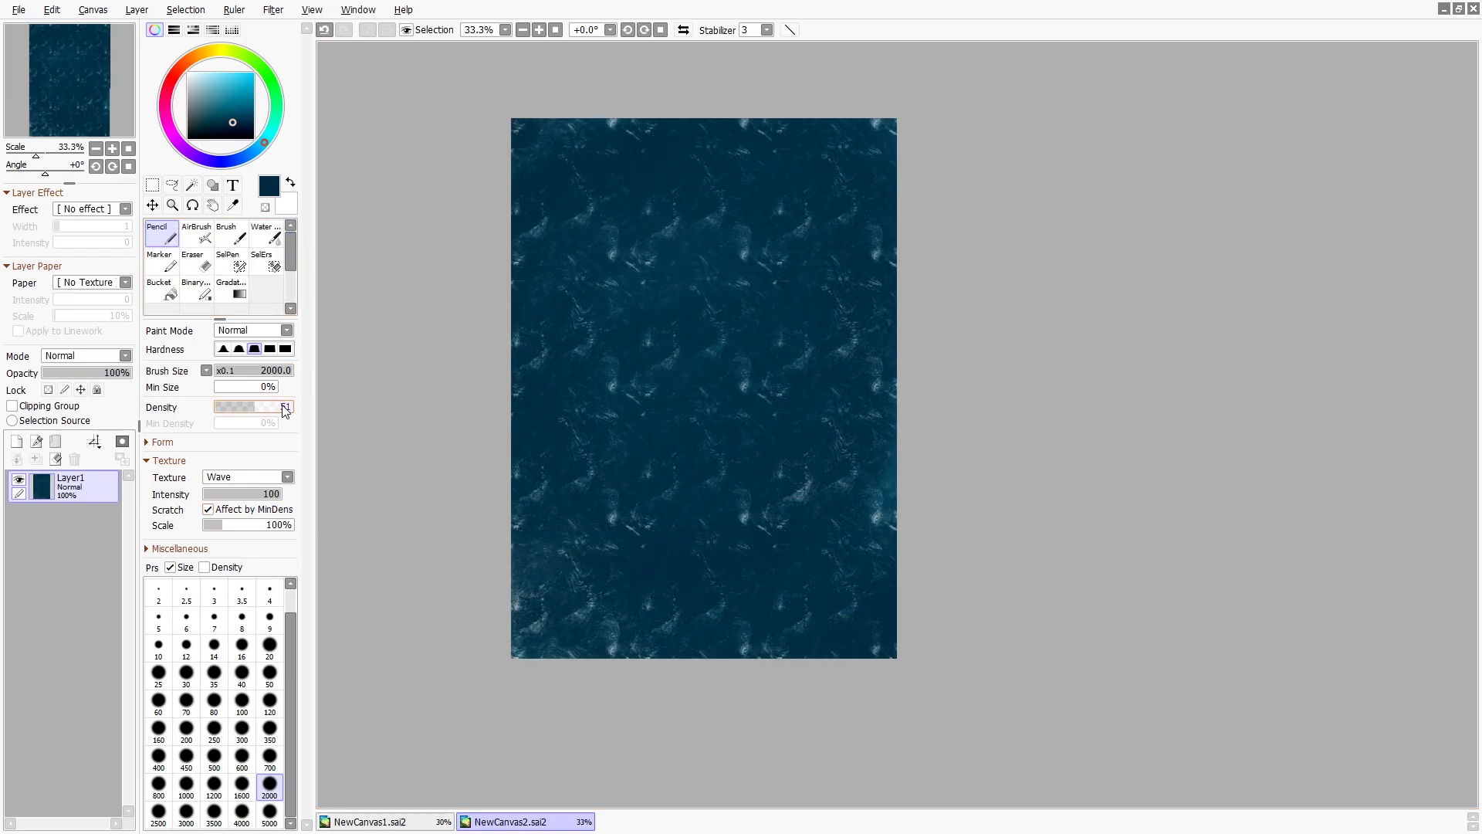
click(232, 205)
click(17, 10)
key(Escape)
click(196, 287)
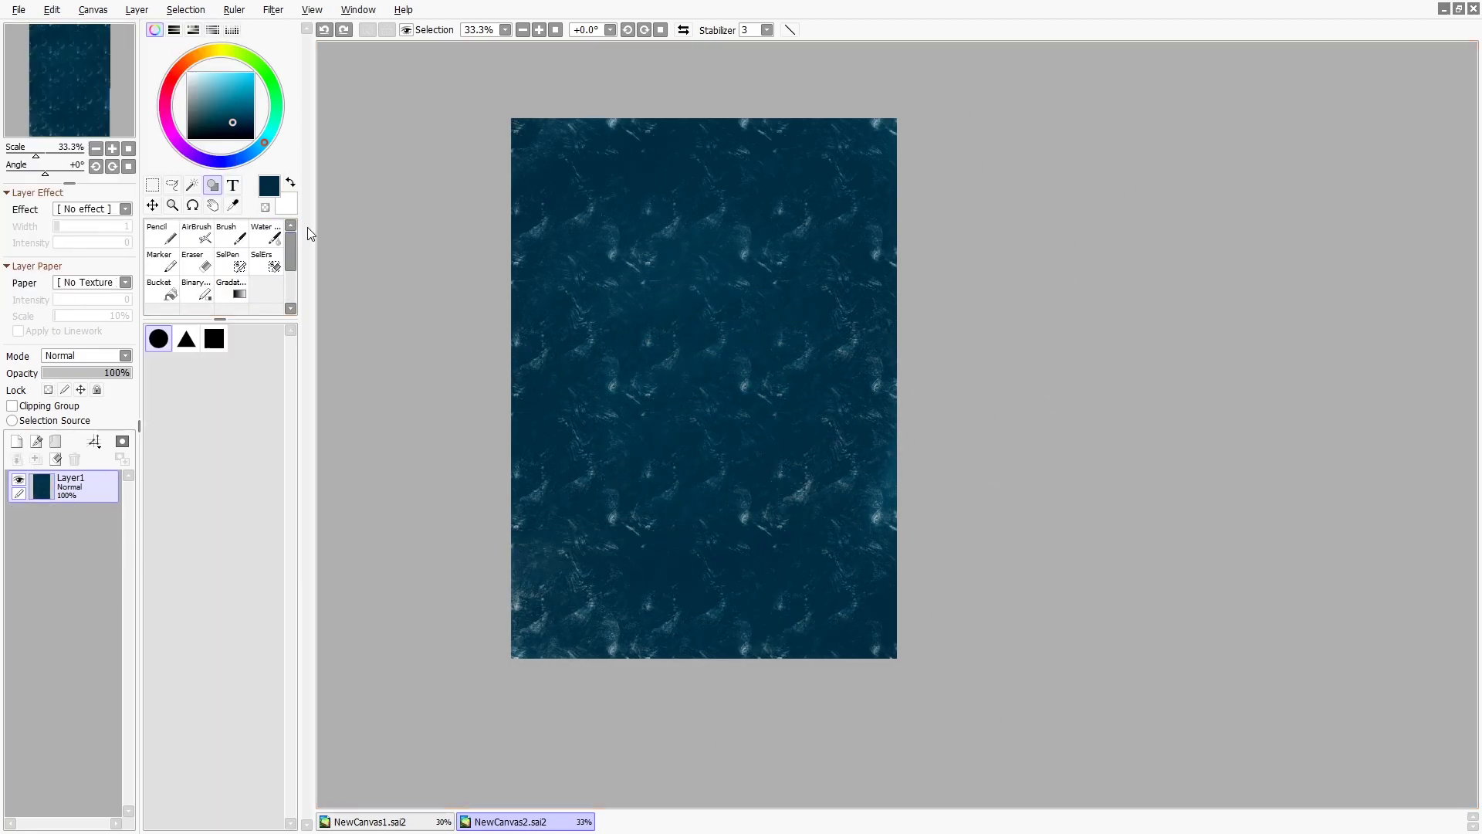
- Choose the watercolour brush, set its size to 350 and expand its texture settings
click(266, 234)
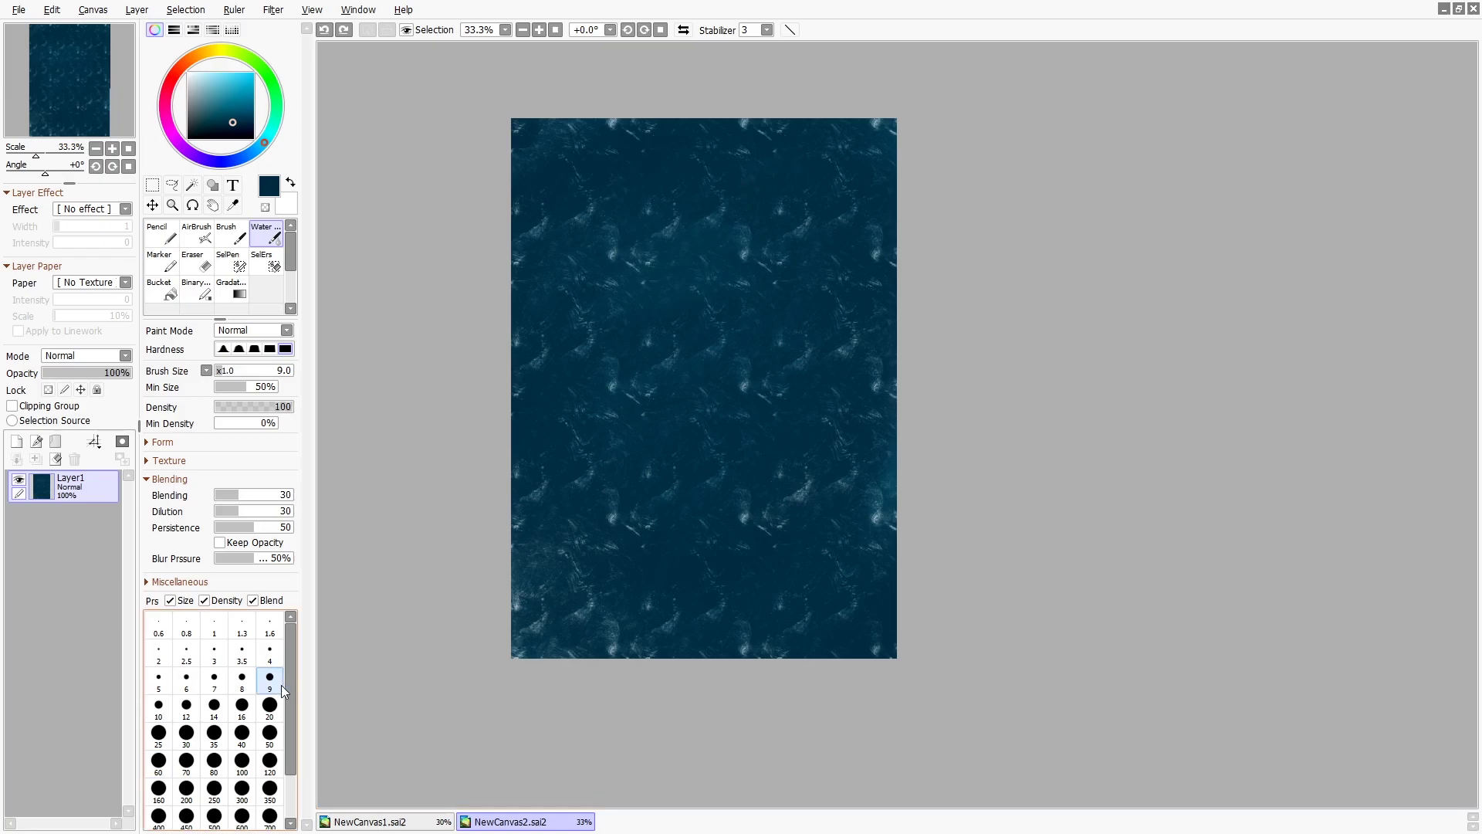
scroll(285, 679, down, 2)
click(269, 730)
click(255, 461)
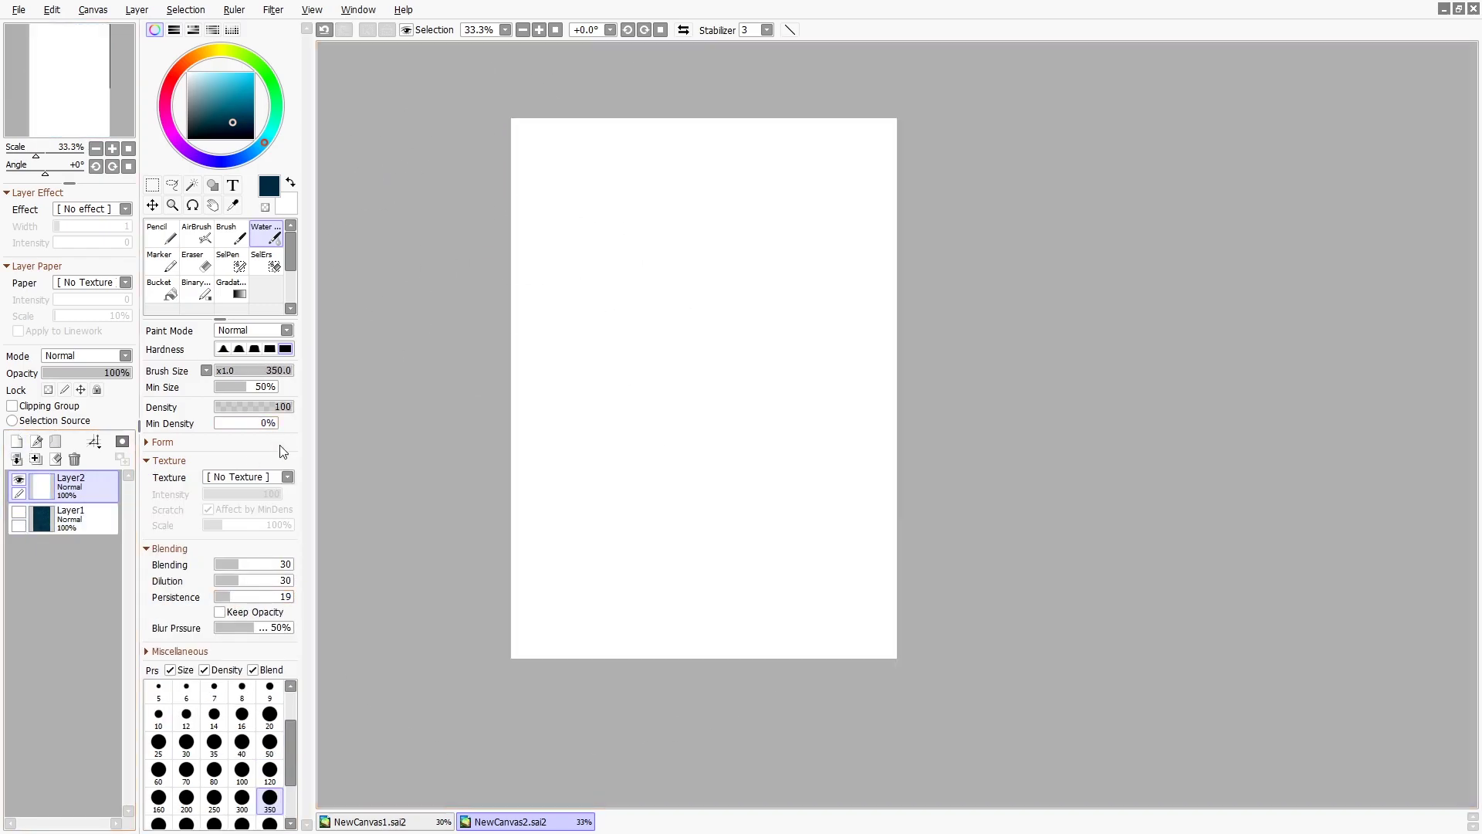
- Paint a teal background on Layer2 with the pencil and the Corteza texture
click(159, 234)
click(287, 477)
click(233, 720)
mouse_move(603, 172)
mouse_down()
mouse_move(545, 579)
mouse_move(844, 132)
mouse_move(596, 193)
mouse_up()
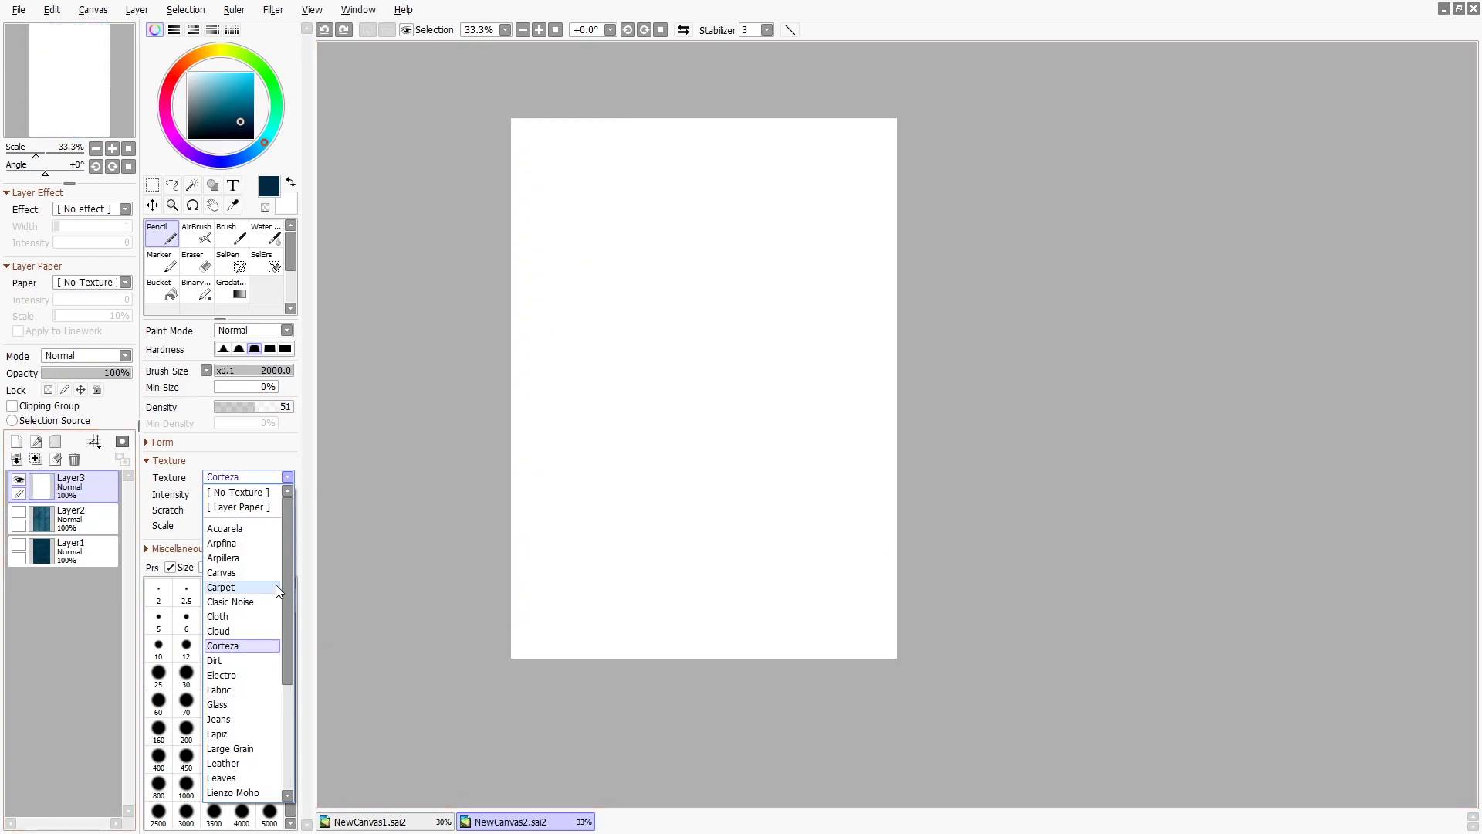
- Try a stroke with a different pencil texture on the blank Layer3 and undo it
click(233, 541)
drag(695, 254, 629, 369)
key(ctrl+z)
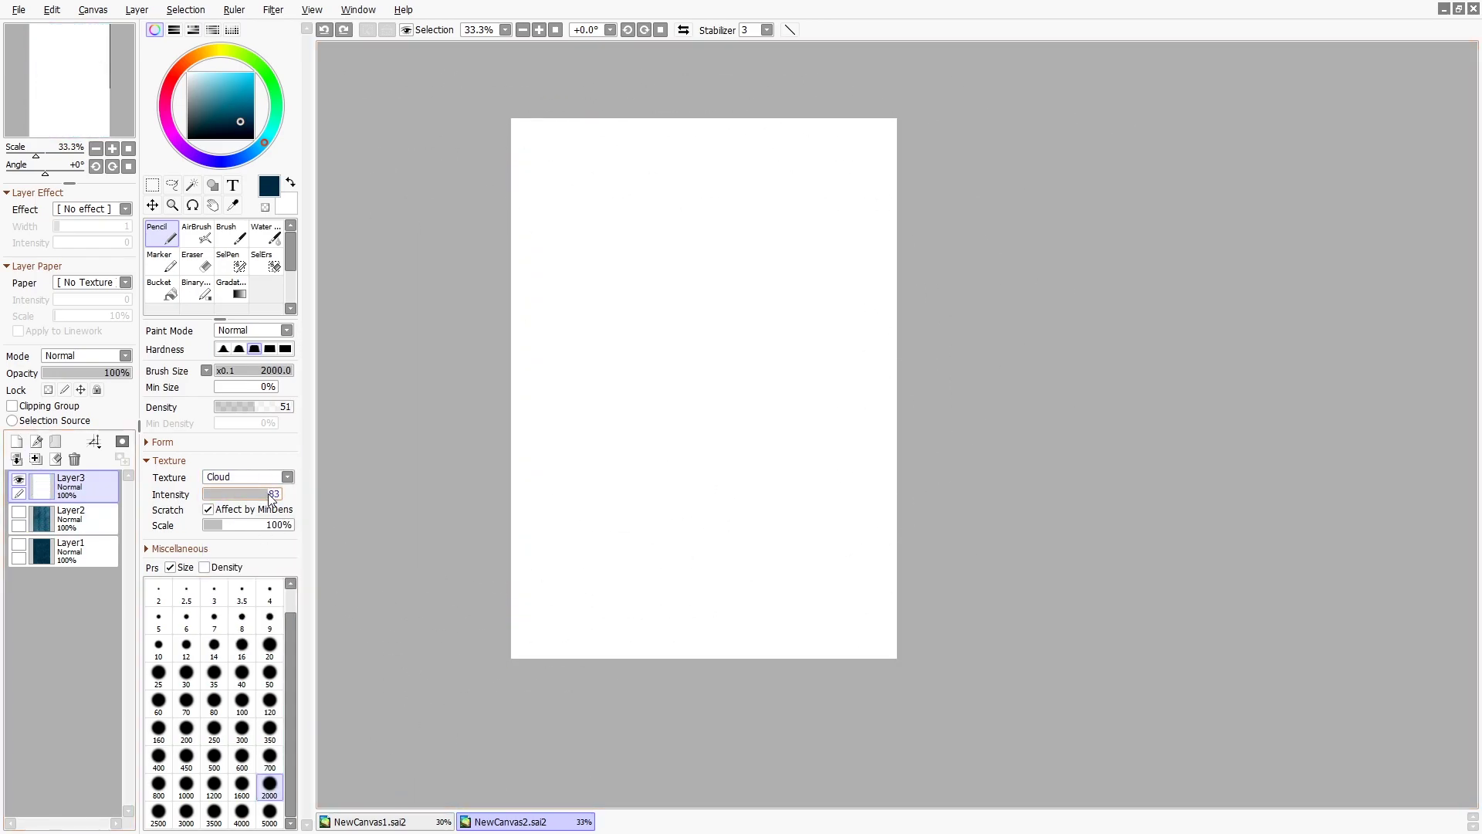
- Paint Layer3 as a dark navy background with the Water-textured pencil at intensity 18 and size 2000
click(286, 477)
scroll(255, 694, down, 3)
click(220, 765)
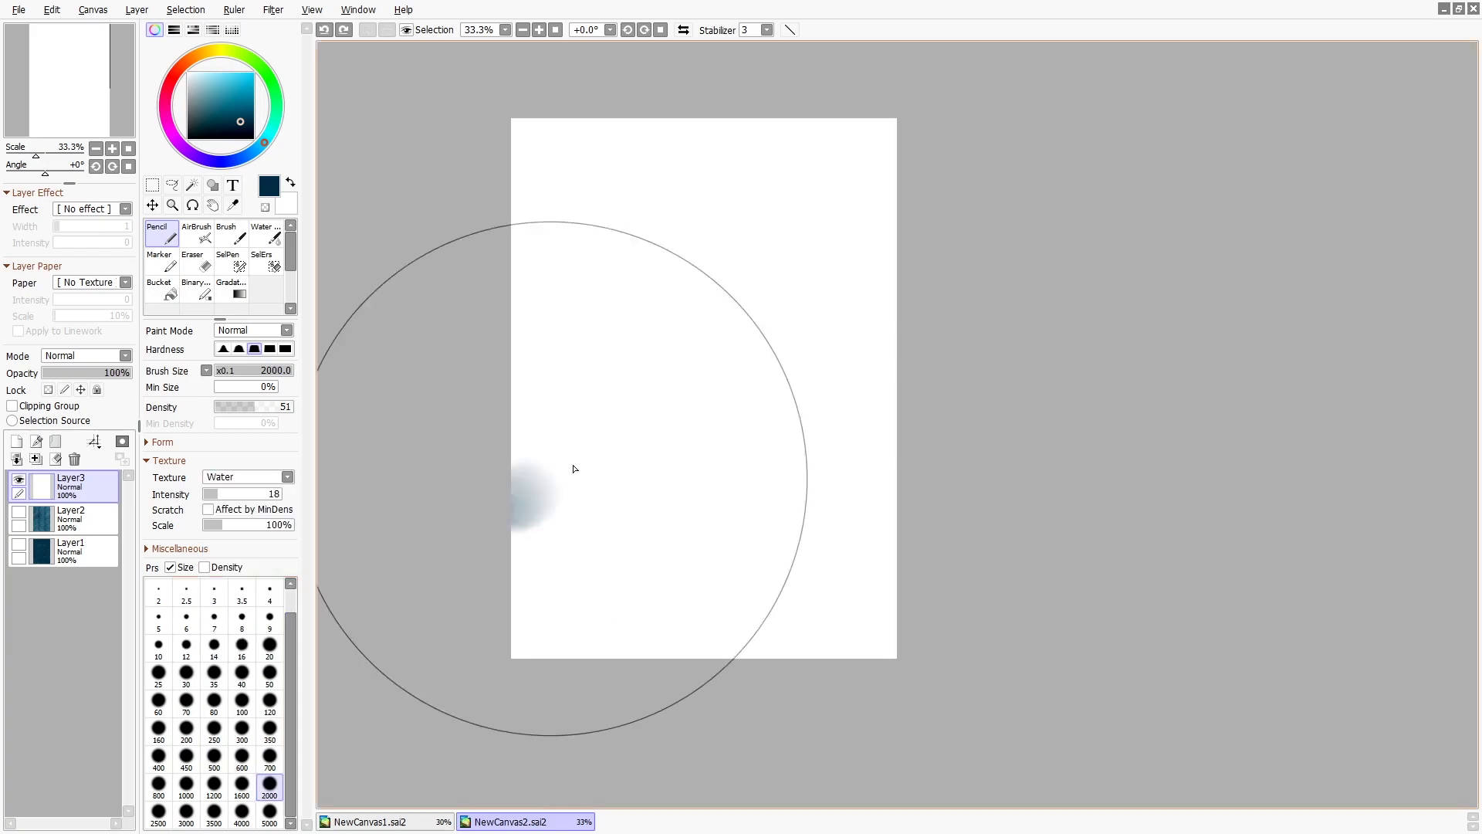
click(269, 811)
mouse_move(479, 587)
mouse_down()
mouse_move(661, 139)
mouse_move(525, 643)
mouse_up()
click(269, 784)
mouse_move(911, 232)
mouse_down()
mouse_move(536, 381)
mouse_move(1079, 530)
mouse_up()
- Delete the hidden Layer2 and Layer1, and add a new layer above the navy background
click(72, 516)
click(75, 460)
click(74, 459)
click(16, 441)
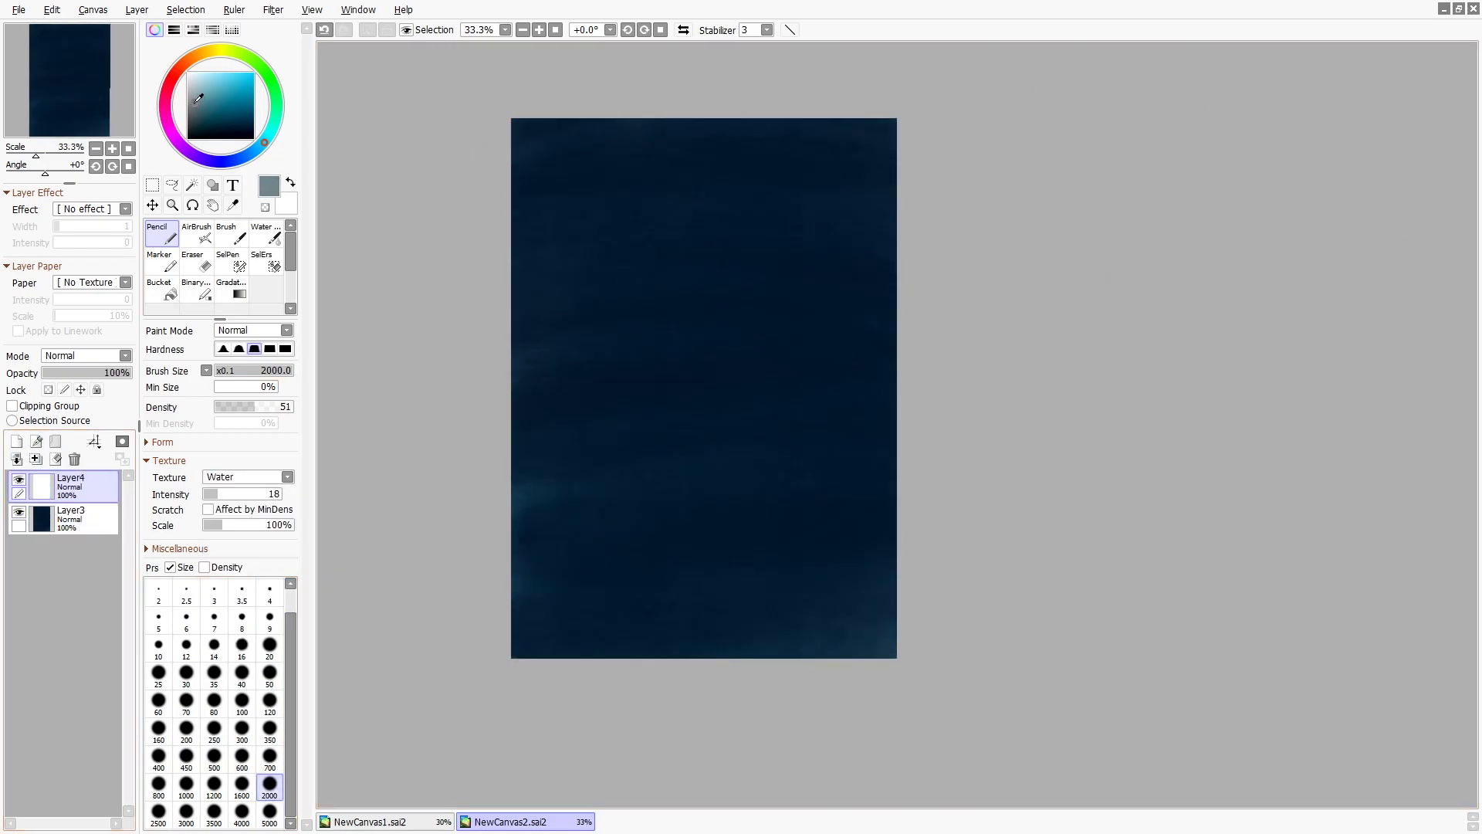
- Set up a grey pencil at size 700 with the stabilizer at S-6
click(189, 97)
click(269, 757)
drag(695, 293, 691, 594)
key(ctrl+z)
click(768, 30)
click(750, 316)
- Paint a round grey lamp globe in the upper centre of the canvas, undoing unwanted strokes
drag(714, 294, 708, 478)
key(ctrl+z)
mouse_move(696, 413)
mouse_down()
mouse_move(705, 456)
mouse_move(798, 430)
mouse_up()
key(ctrl+z)
click(684, 285)
key(ctrl+z)
mouse_move(692, 212)
mouse_down()
mouse_move(718, 229)
mouse_move(704, 247)
mouse_up()
key(ctrl+z)
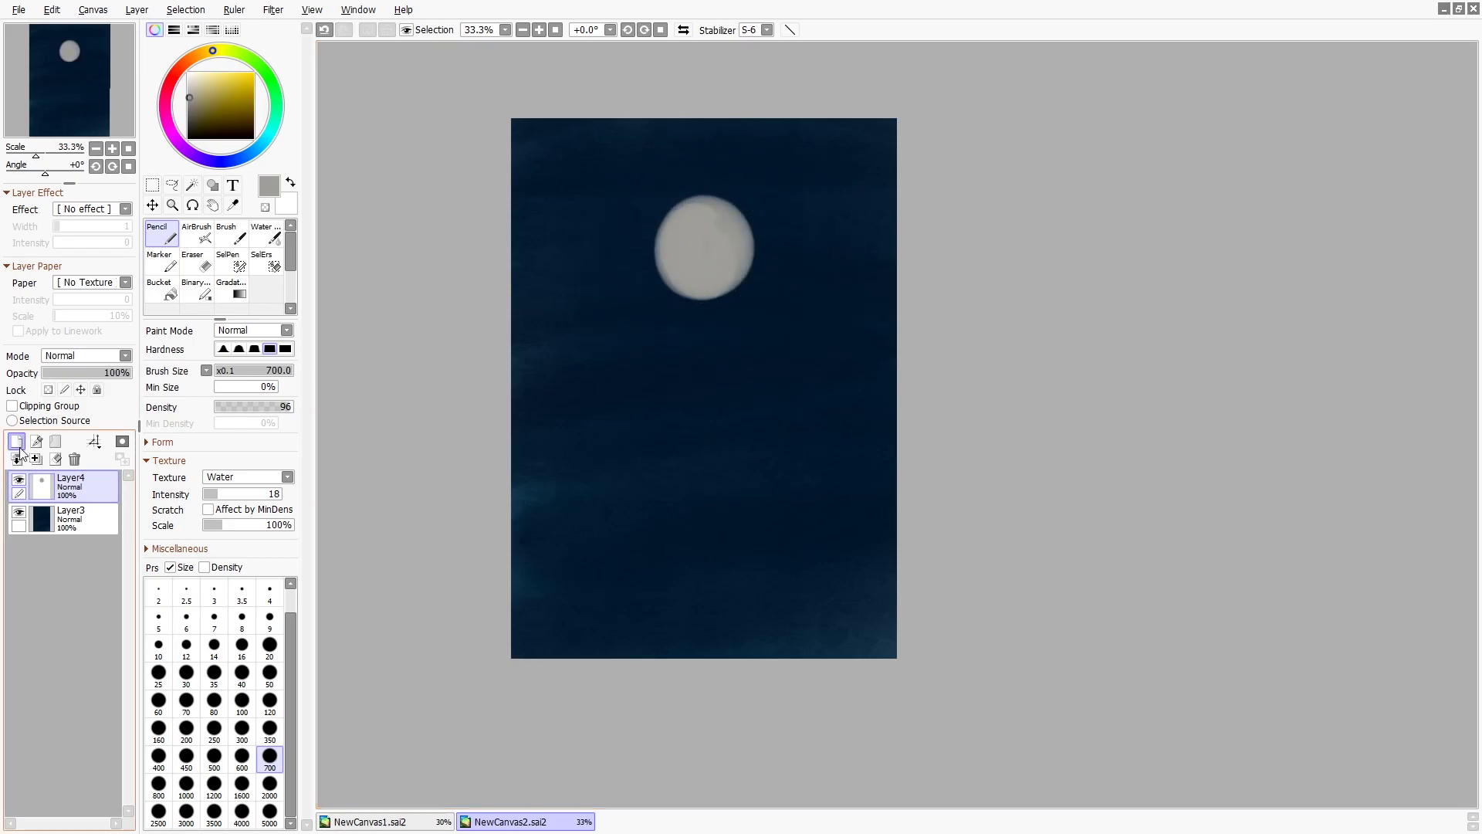
- Try to paint the lamp post freehand below the globe on a new layer
key(ctrl+shift+n)
alt+click(704, 297)
key(ctrl+z)
mouse_move(715, 305)
mouse_down()
mouse_move(702, 721)
mouse_move(715, 298)
mouse_move(721, 699)
mouse_up()
key(bracketleft)
key(bracketleft)
key(ctrl+z)
key(ctrl+z)
- Draw a narrow grey rectangular shape as the lamp post and move the globe onto its upper end
click(212, 185)
drag(730, 440, 725, 440)
ctrl+click(748, 318)
drag(747, 318, 752, 336)
- Paint a cream glow inside the lamp globe on Layer4 with the pencil at size 600
alt+click(711, 227)
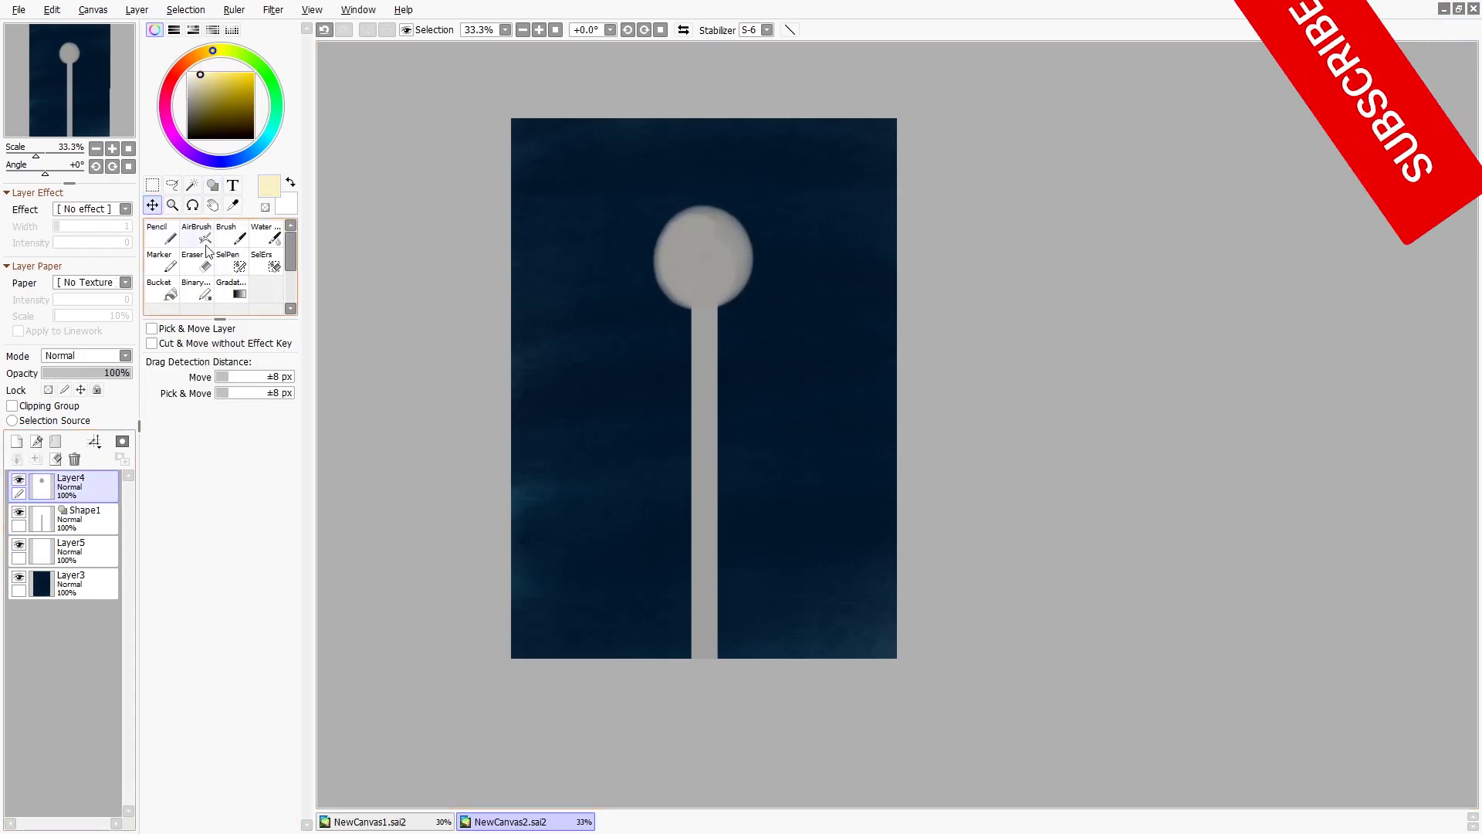
key(n)
click(242, 755)
mouse_move(693, 243)
mouse_down()
mouse_move(678, 265)
mouse_move(725, 192)
mouse_up()
- Add a new layer and paint a grey base over the lower part of the globe with the pencil at size 350
click(35, 442)
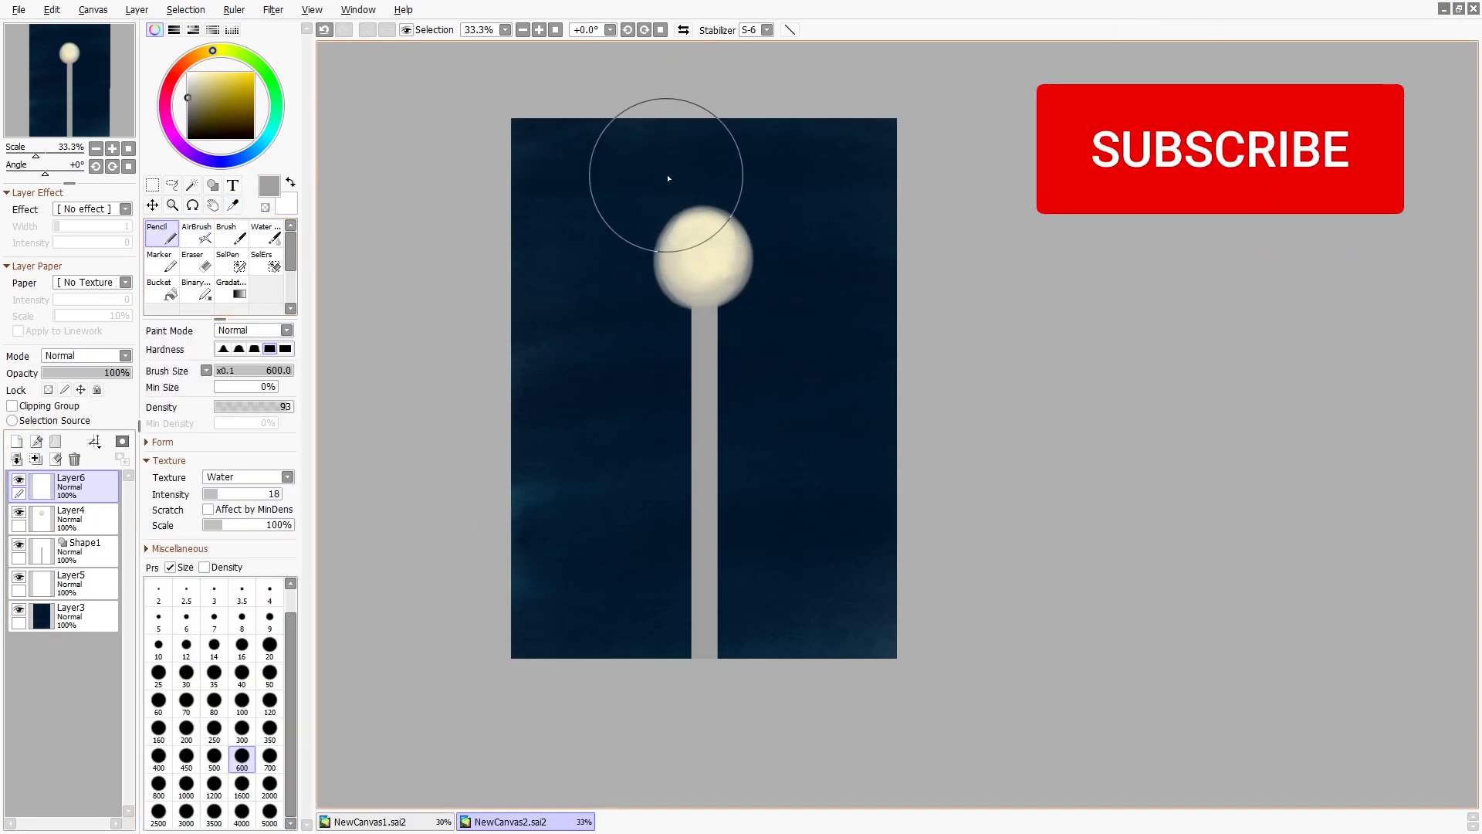
drag(677, 292, 629, 315)
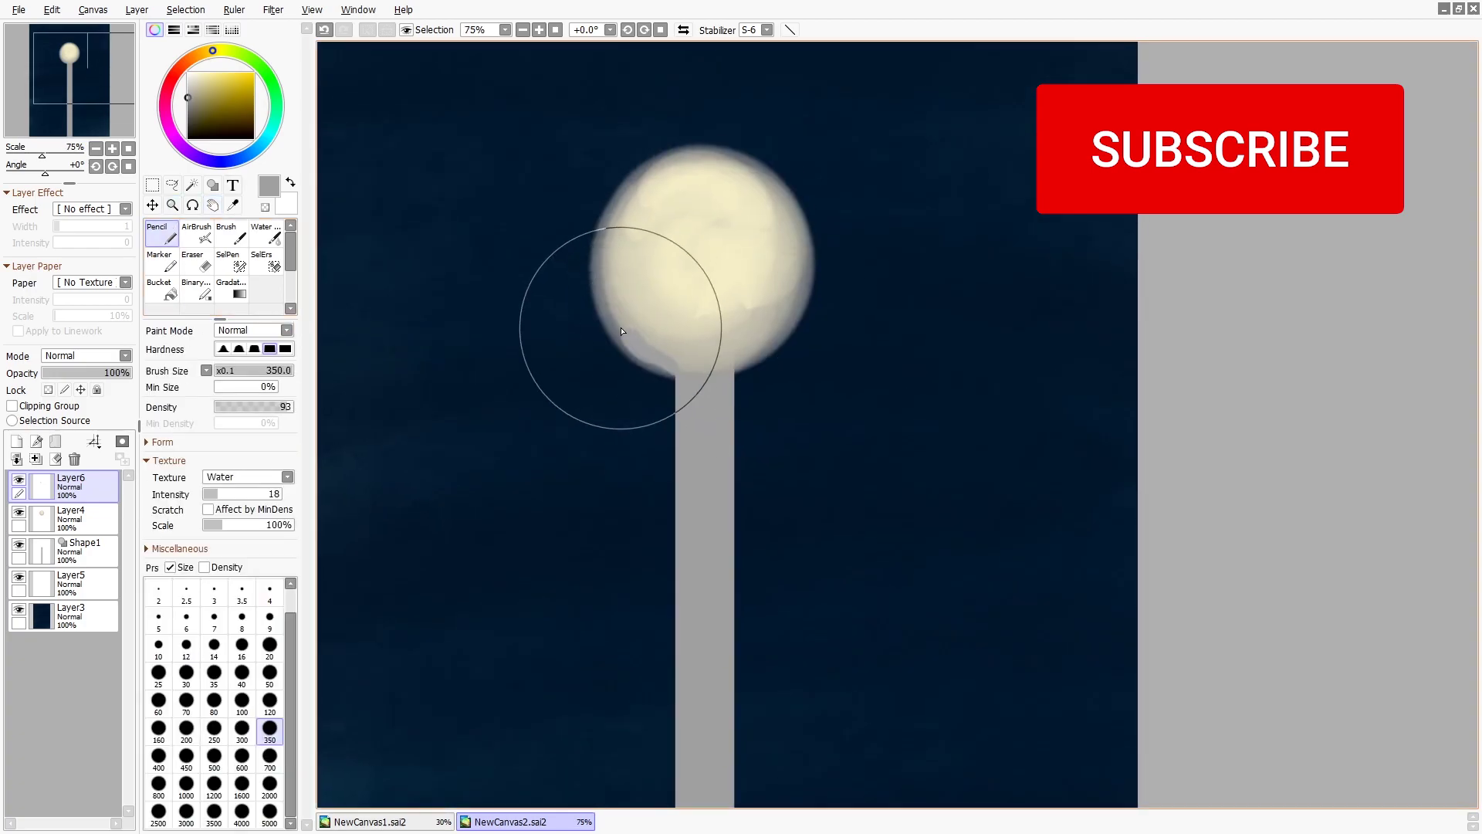
drag(721, 334, 718, 321)
key(ctrl+z)
mouse_move(612, 321)
mouse_down()
mouse_move(650, 357)
mouse_move(724, 337)
mouse_move(686, 287)
mouse_up()
- Reduce the pencil size to 100 and set the stabilizer to 5
key(bracketleft)
key(bracketleft)
key(bracketleft)
key(bracketleft)
key(bracketleft)
key(bracketleft)
click(767, 31)
click(753, 120)
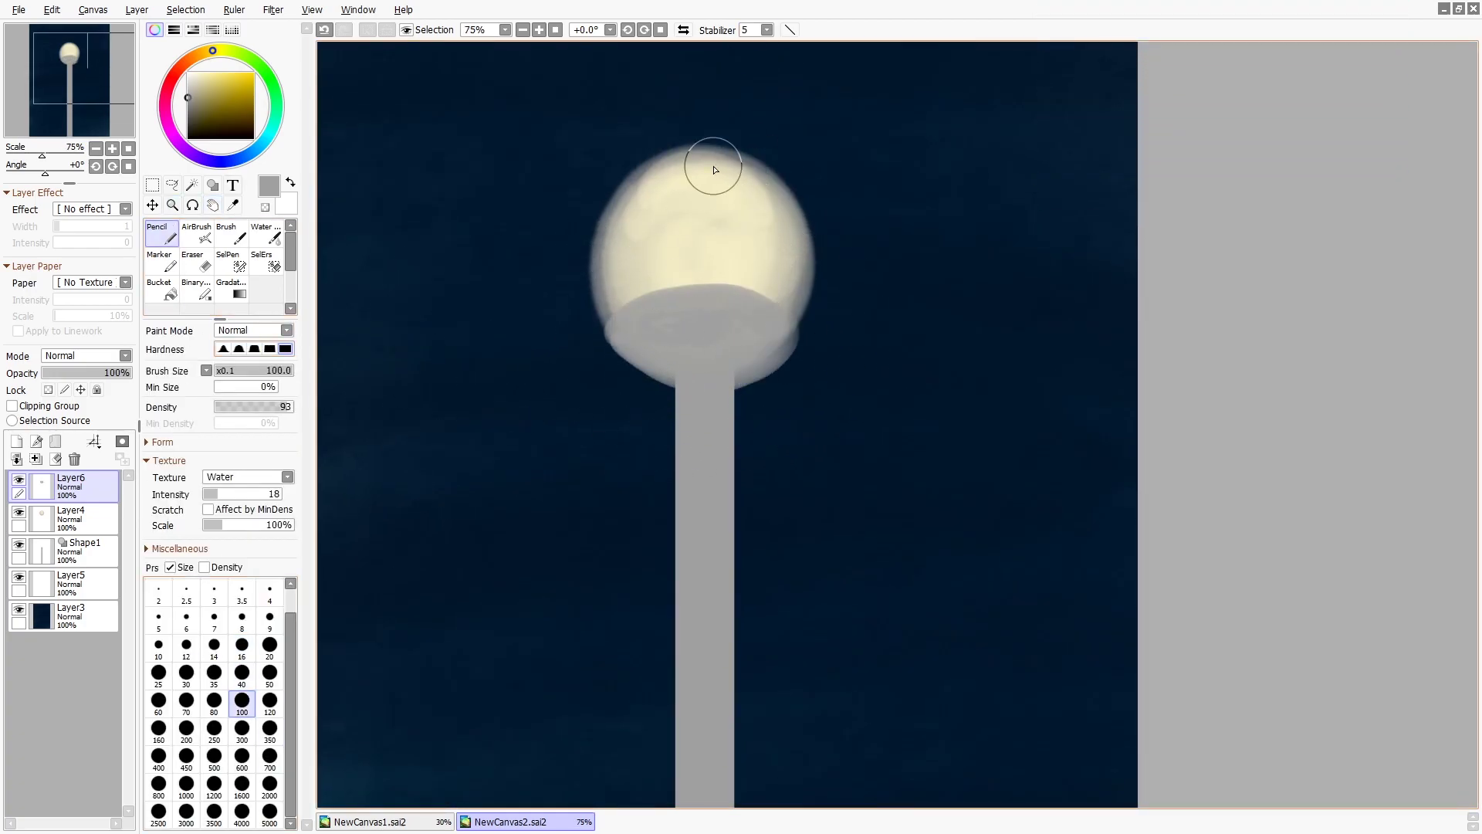
- Fill in and round off the grey lamp base's outer edges with the pencil at size 350
key(bracketright)
key(bracketright)
key(bracketright)
key(bracketright)
key(bracketright)
key(bracketright)
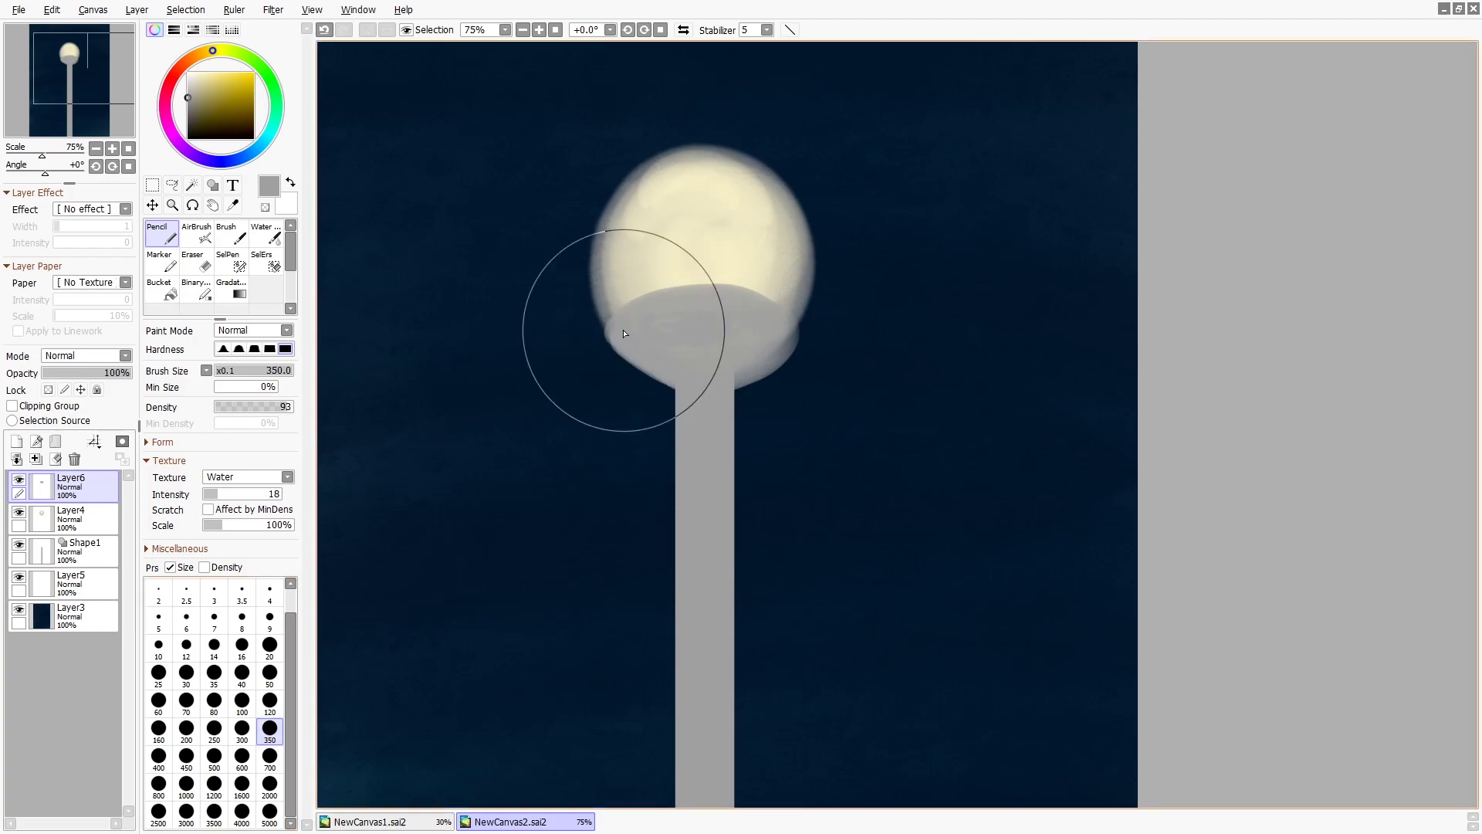
drag(619, 339, 628, 314)
mouse_move(636, 381)
mouse_down()
mouse_move(662, 378)
mouse_move(622, 341)
mouse_move(628, 364)
mouse_move(603, 321)
mouse_move(623, 328)
mouse_up()
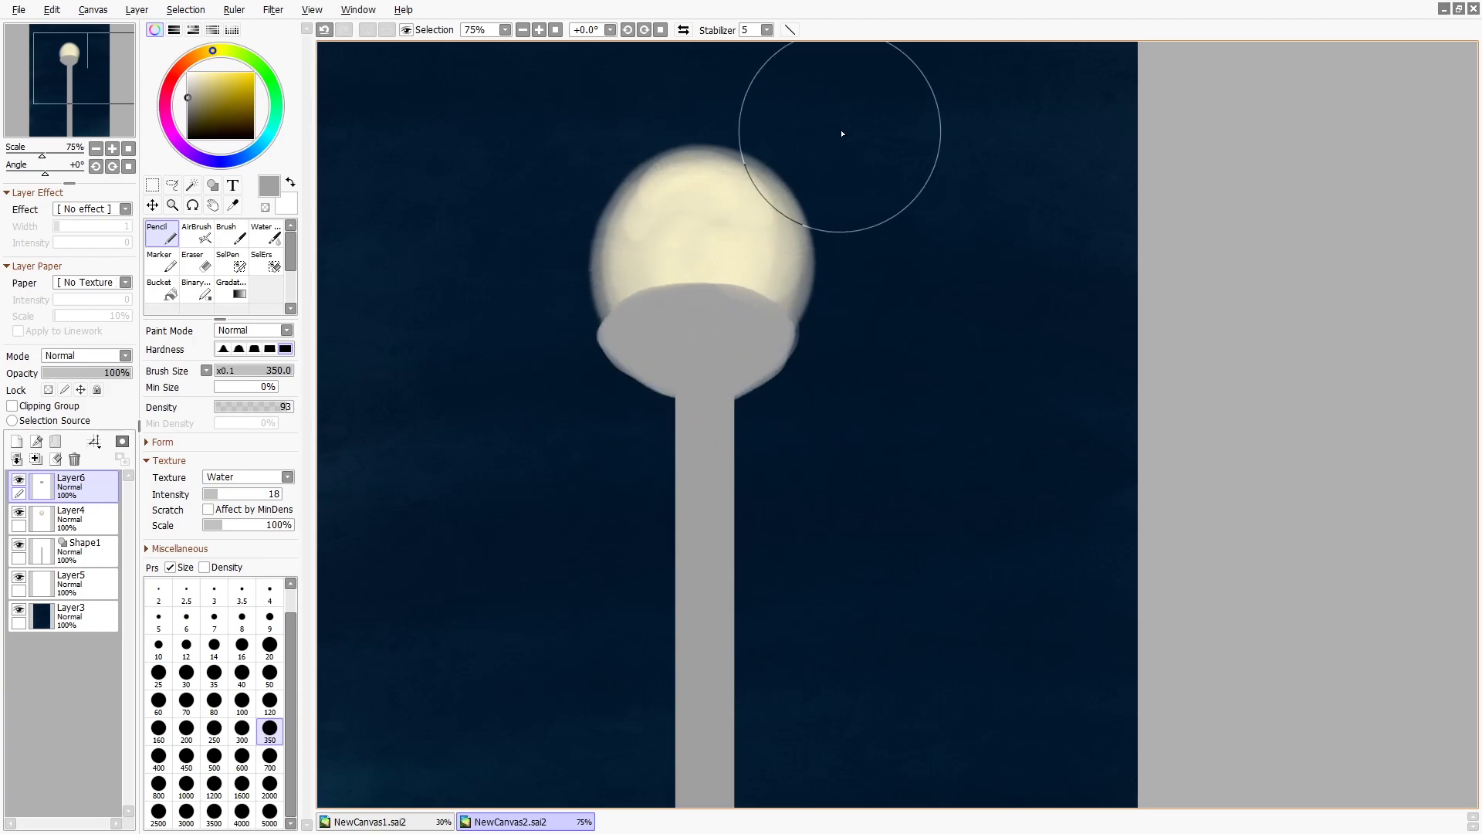
- Paint a curved grey band and a vertical bar across the globe on a new layer, using size 80 and stabilizer S-7
key(bracketleft)
click(214, 701)
click(767, 30)
click(753, 380)
drag(593, 274, 809, 256)
key(ctrl+z)
key(ctrl+shift+n)
mouse_move(593, 267)
mouse_down()
mouse_move(669, 242)
mouse_move(810, 270)
mouse_up()
key(ctrl+z)
key(ctrl+z)
drag(584, 250, 677, 201)
- Erase the band's ends overhanging the globe and trim the sides of the lamp base with a size 50 eraser
key(e)
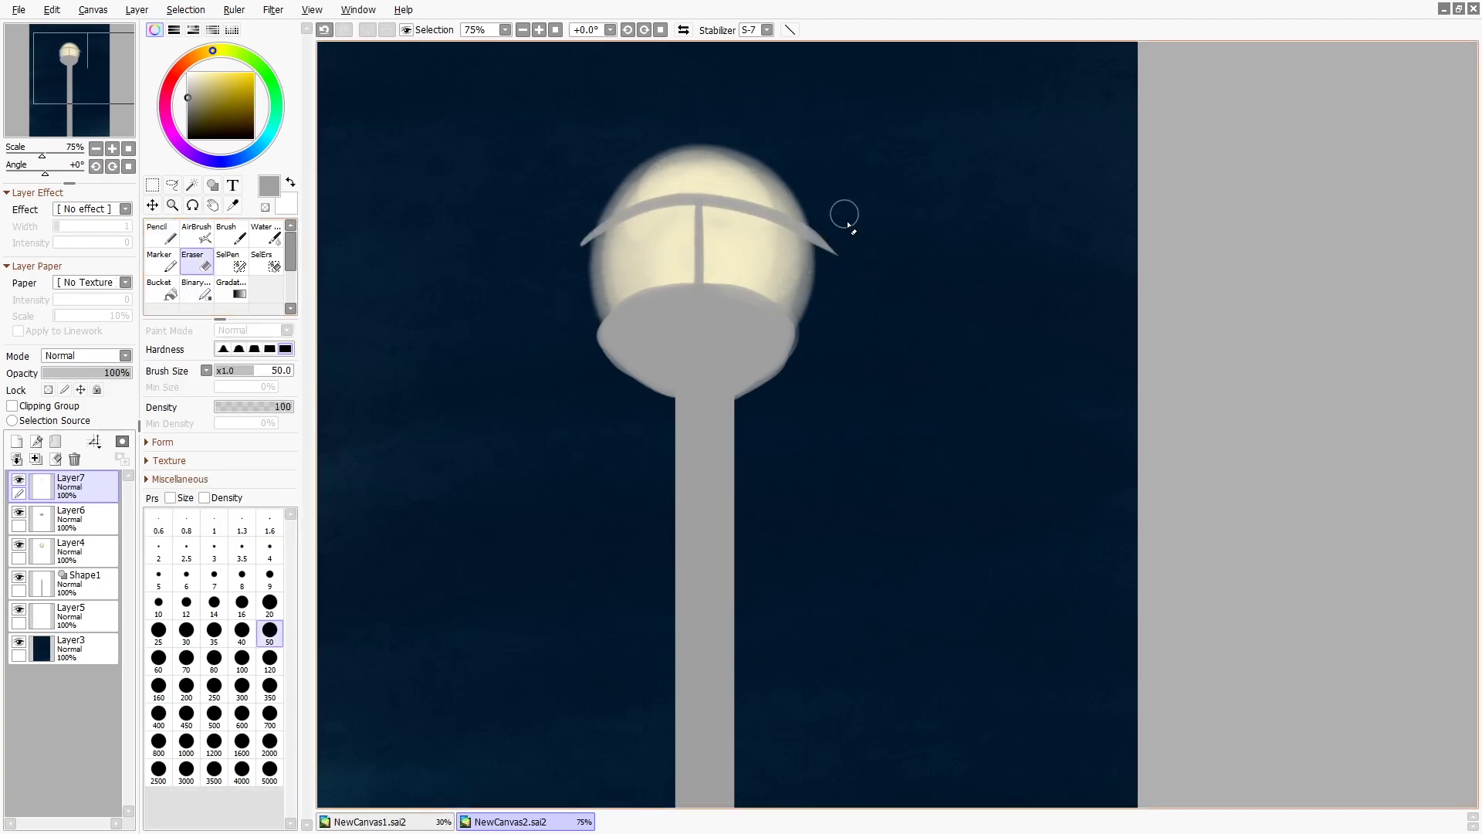
key(ctrl+Down)
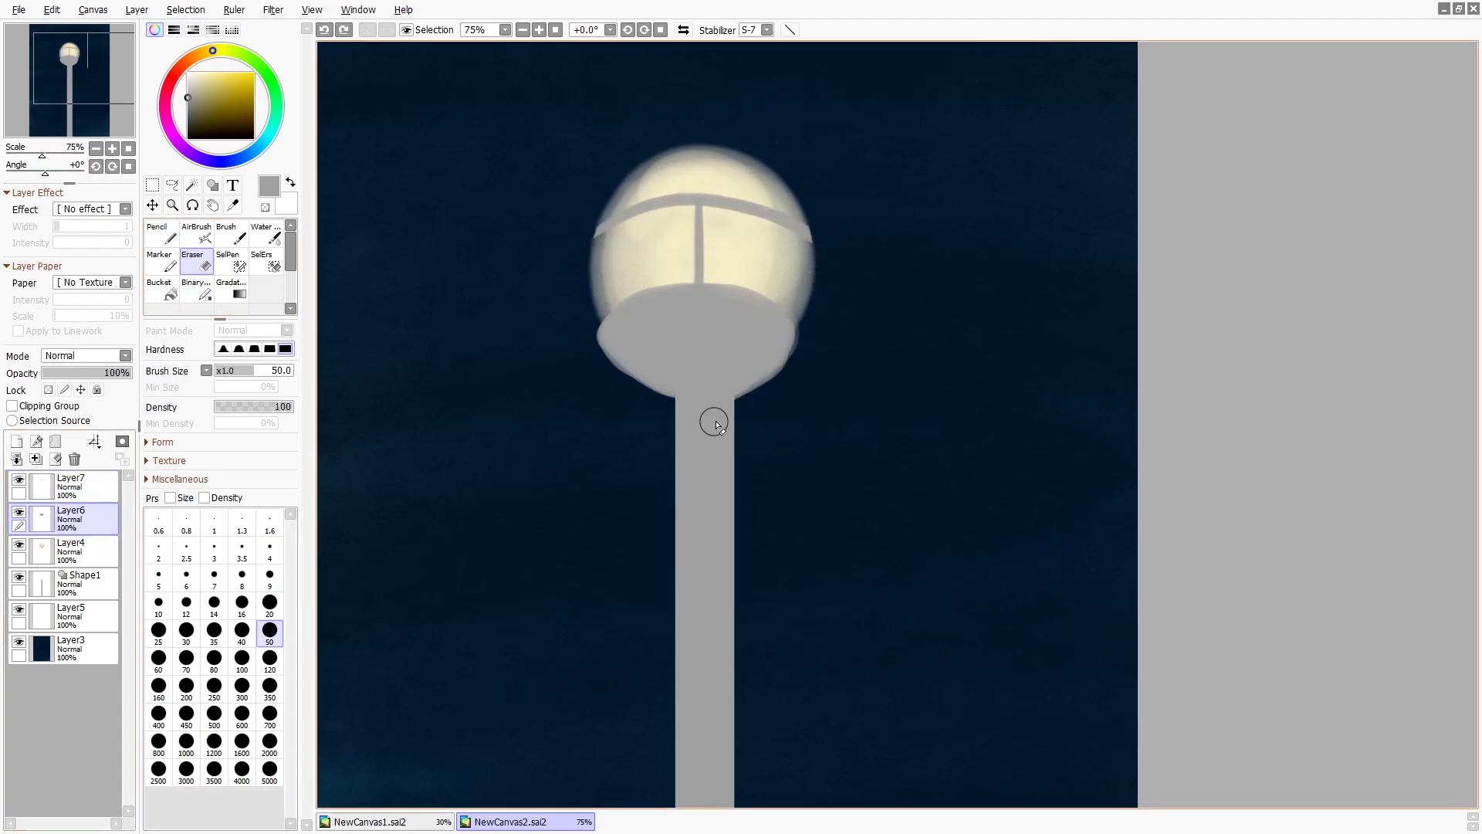
key(ctrl+Up)
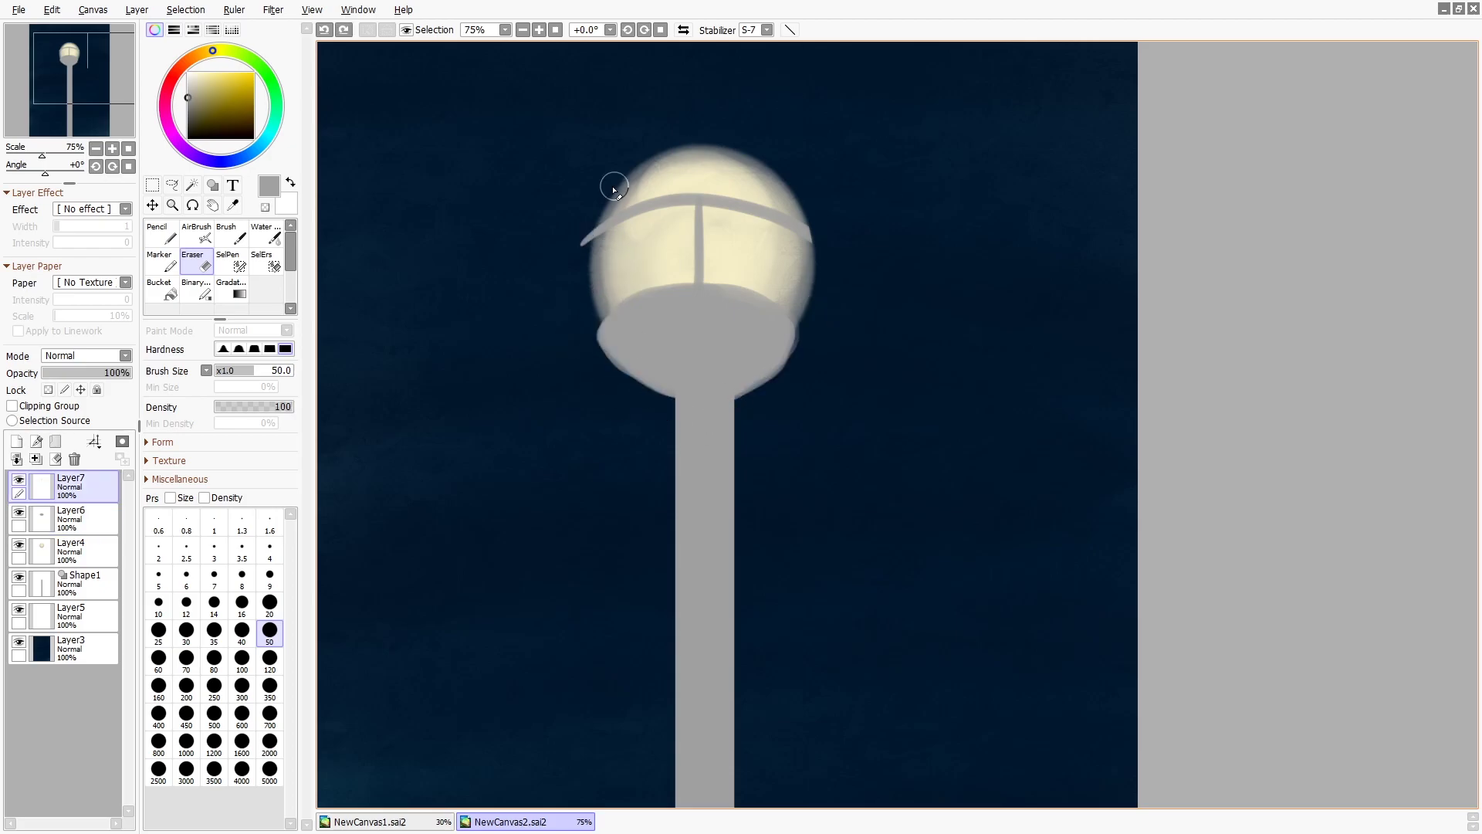
key(ctrl+z)
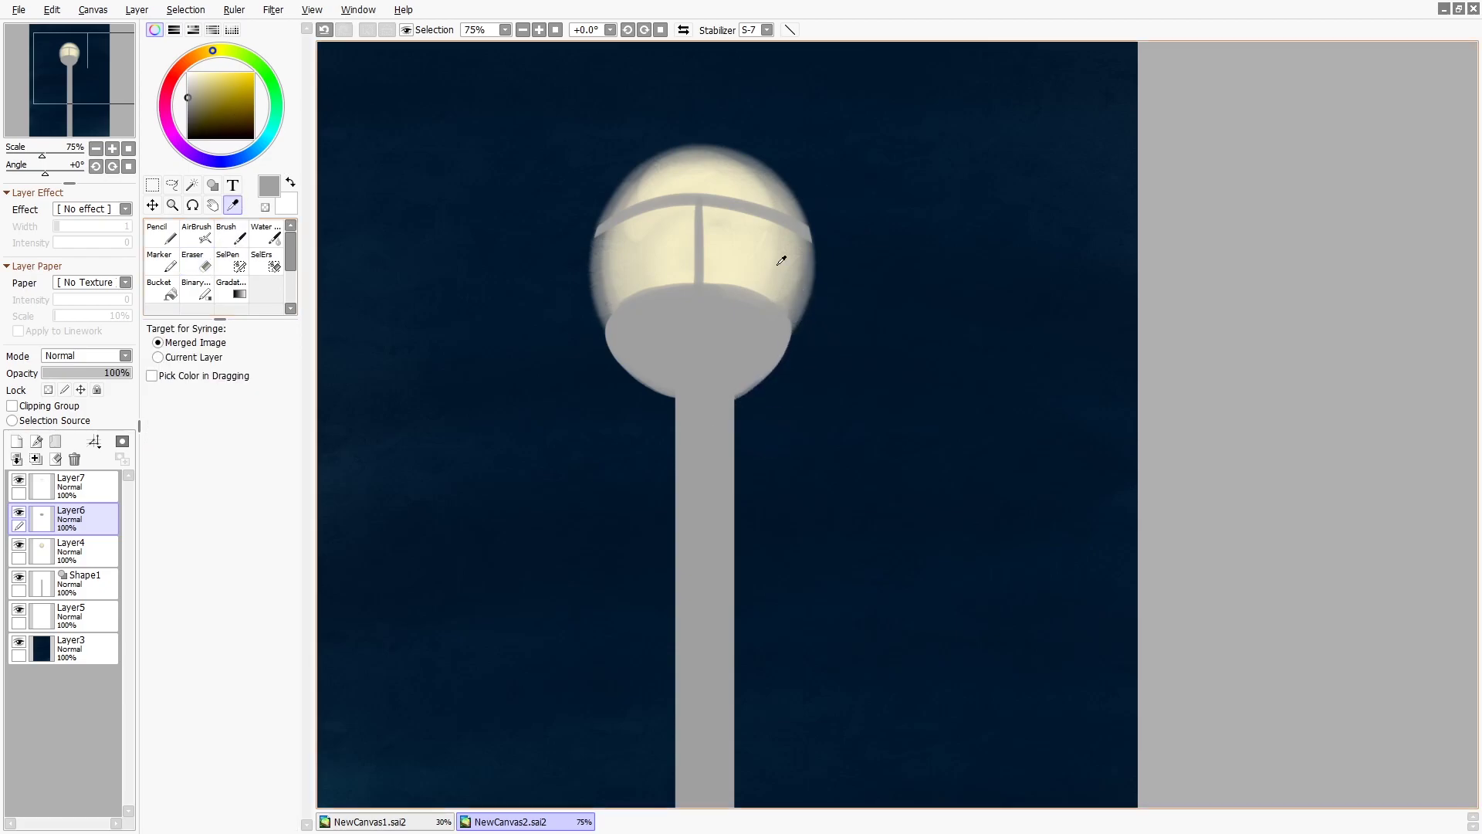
- Shade both lower edges of the lamp base in dark grey on Layer6 with the pencil at size 80
key(n)
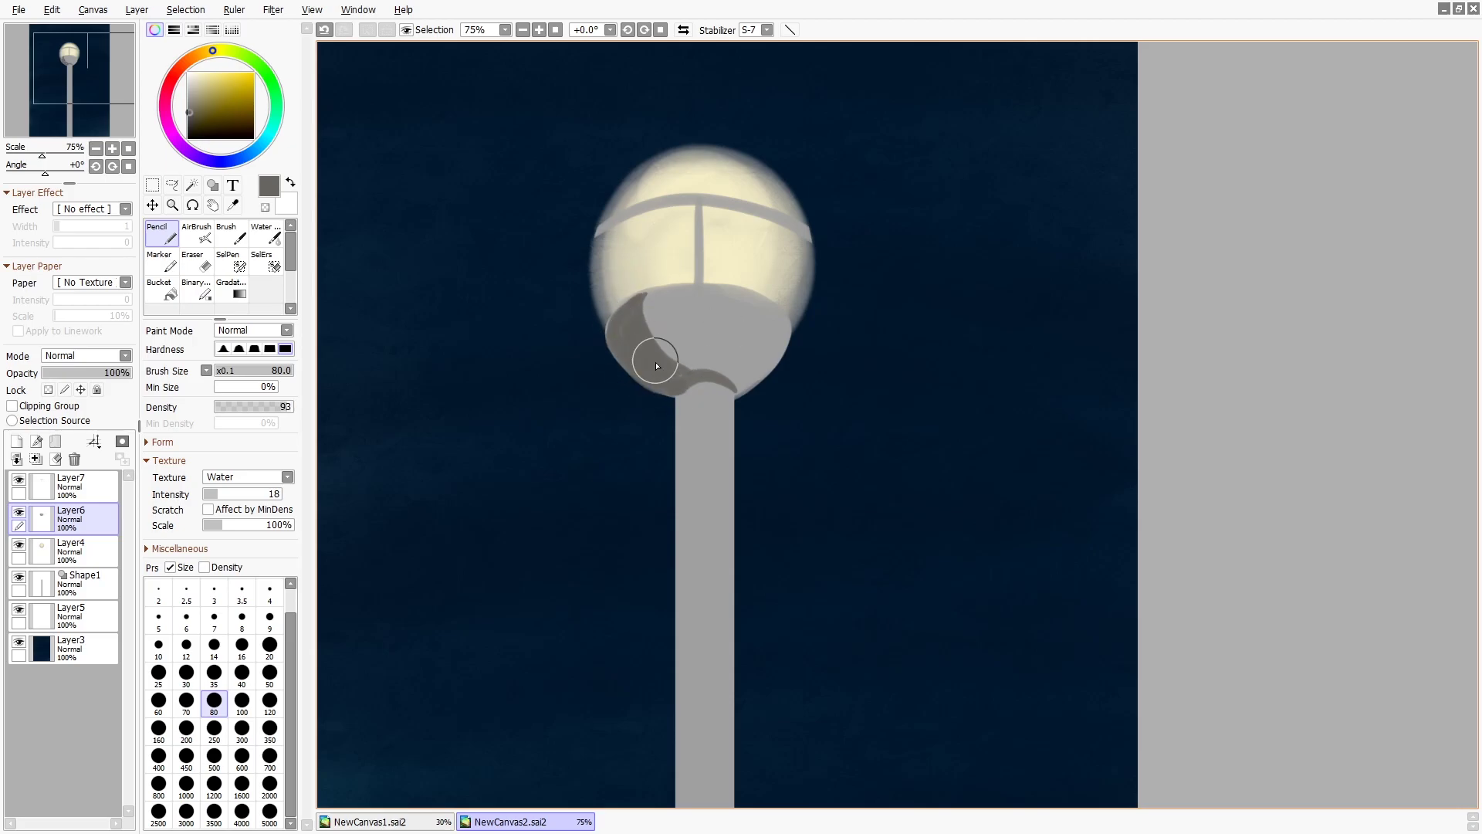
drag(726, 383, 774, 363)
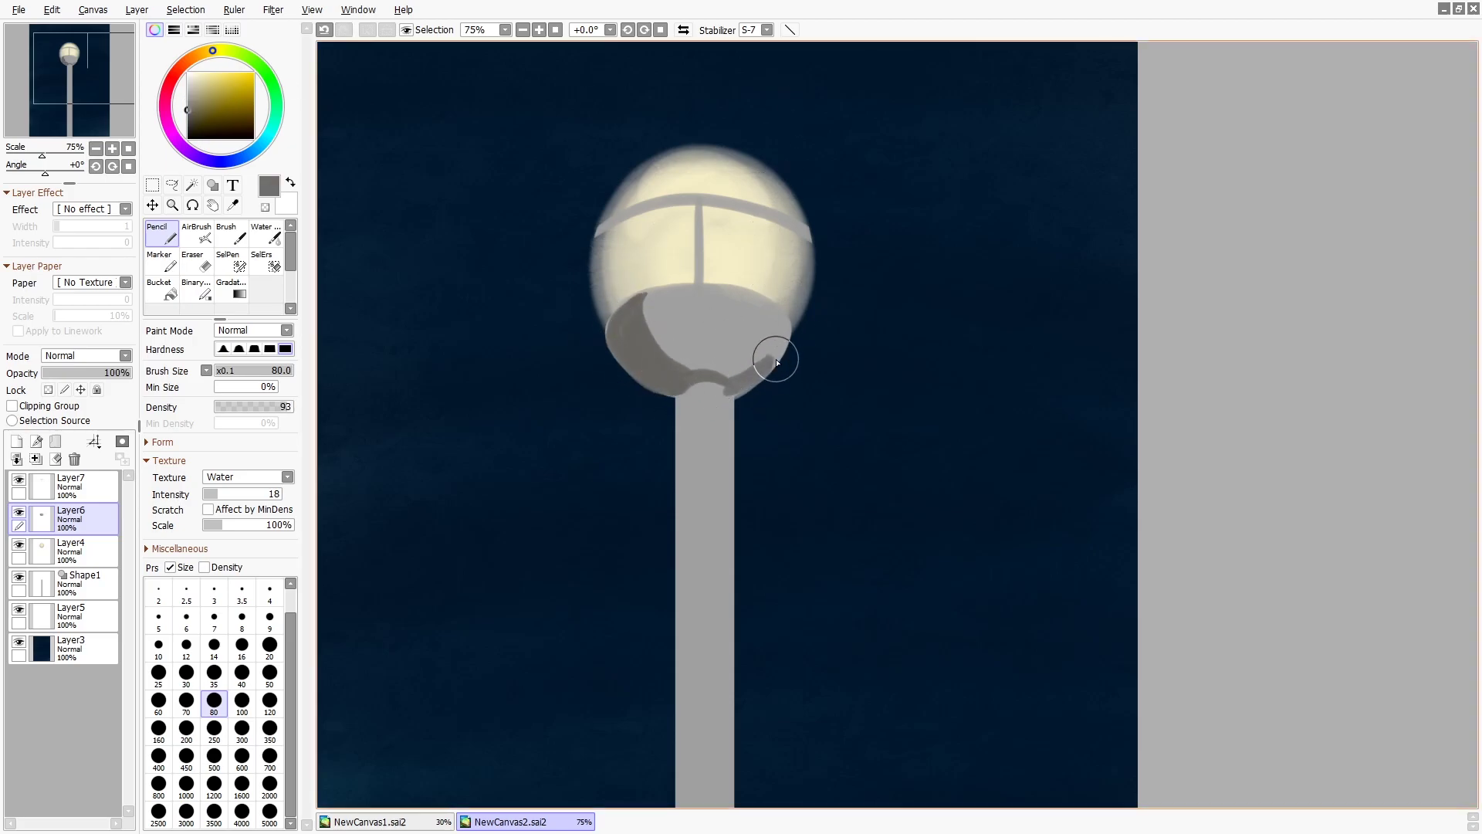
alt+click(769, 362)
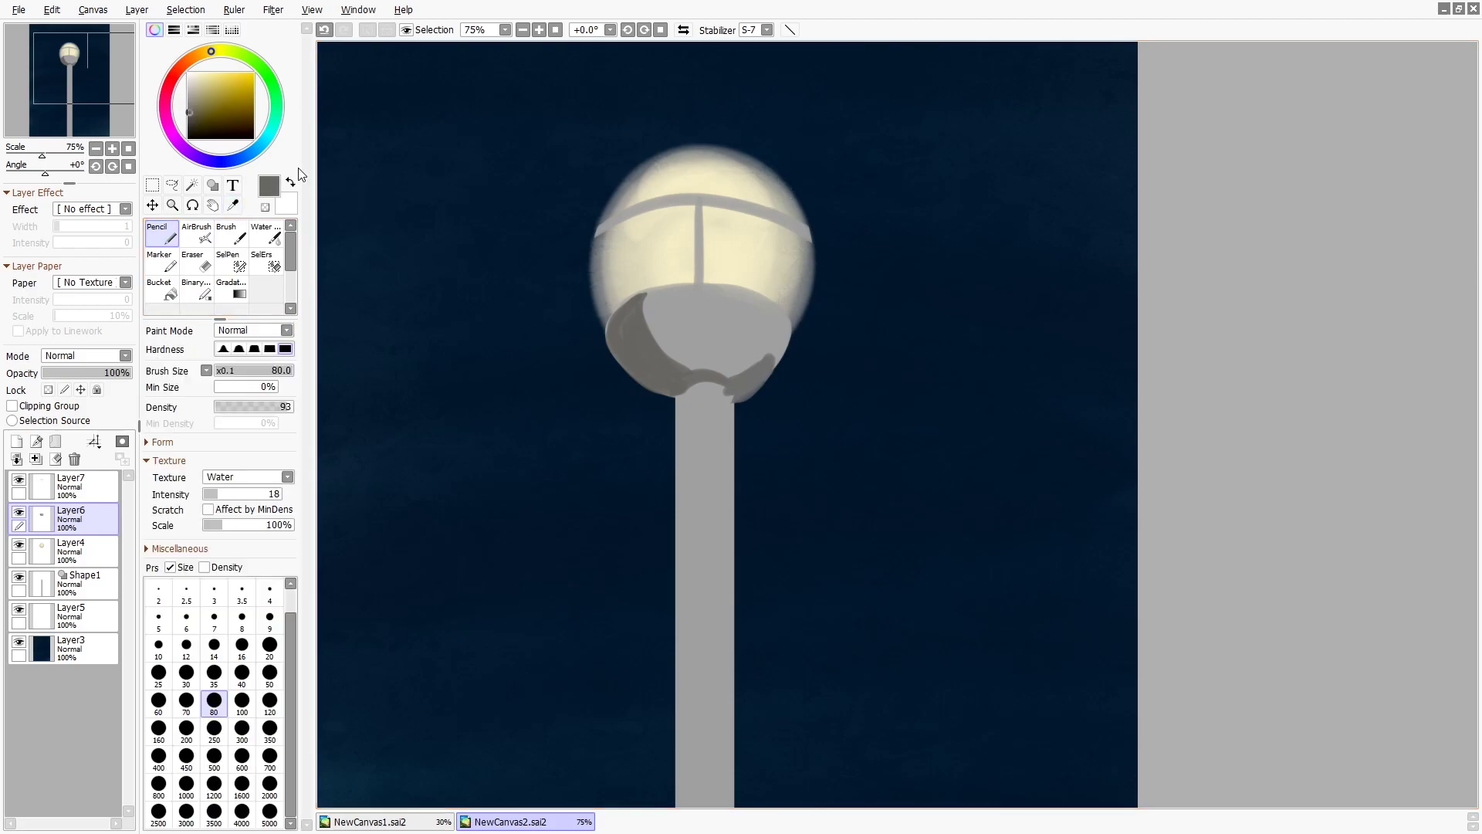
key(ctrl+z)
- Erase the overspill where the base meets the post with a softer size 40 eraser at density 53
key(e)
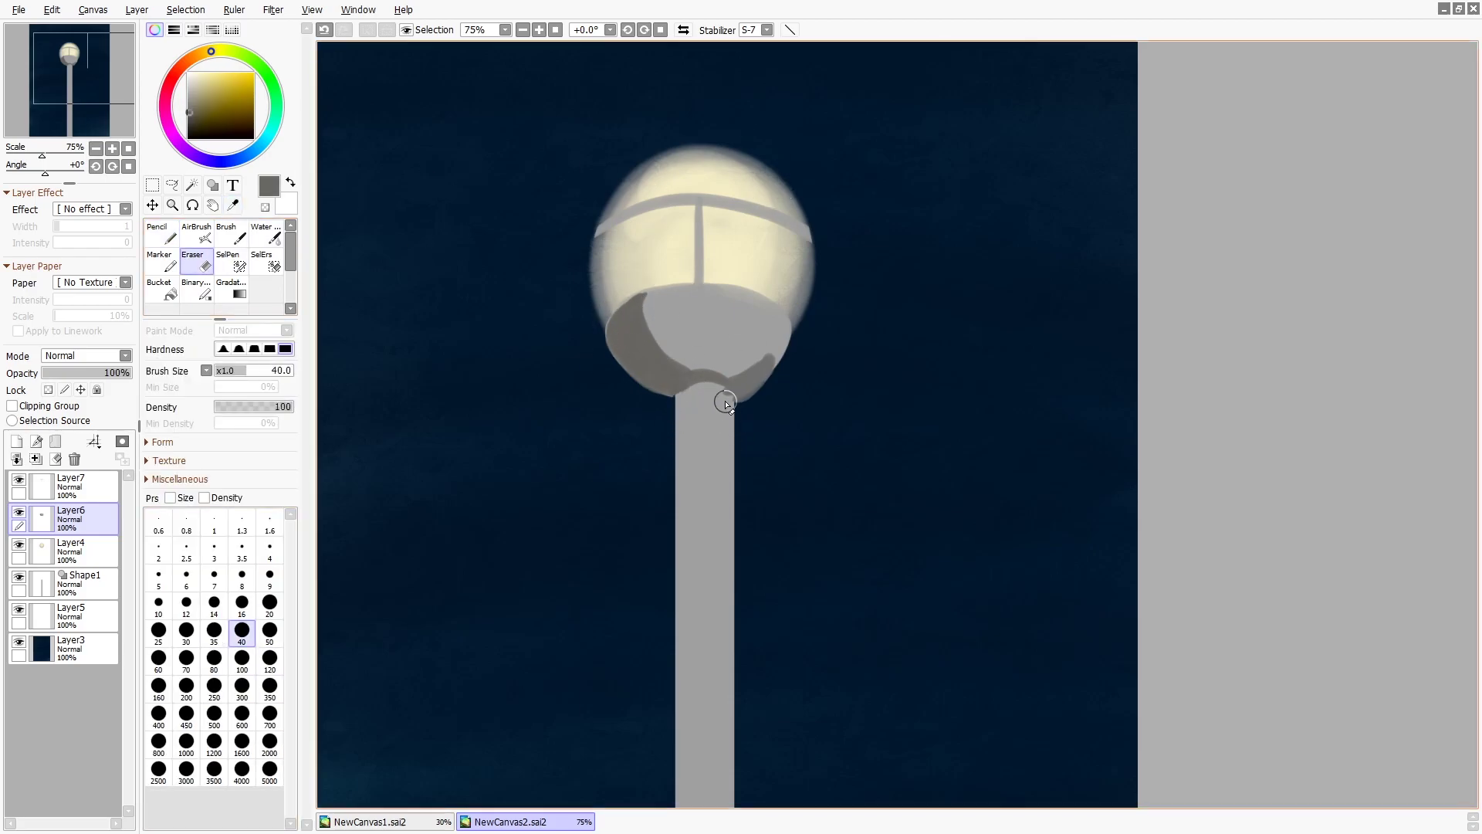
click(254, 349)
key(ctrl+z)
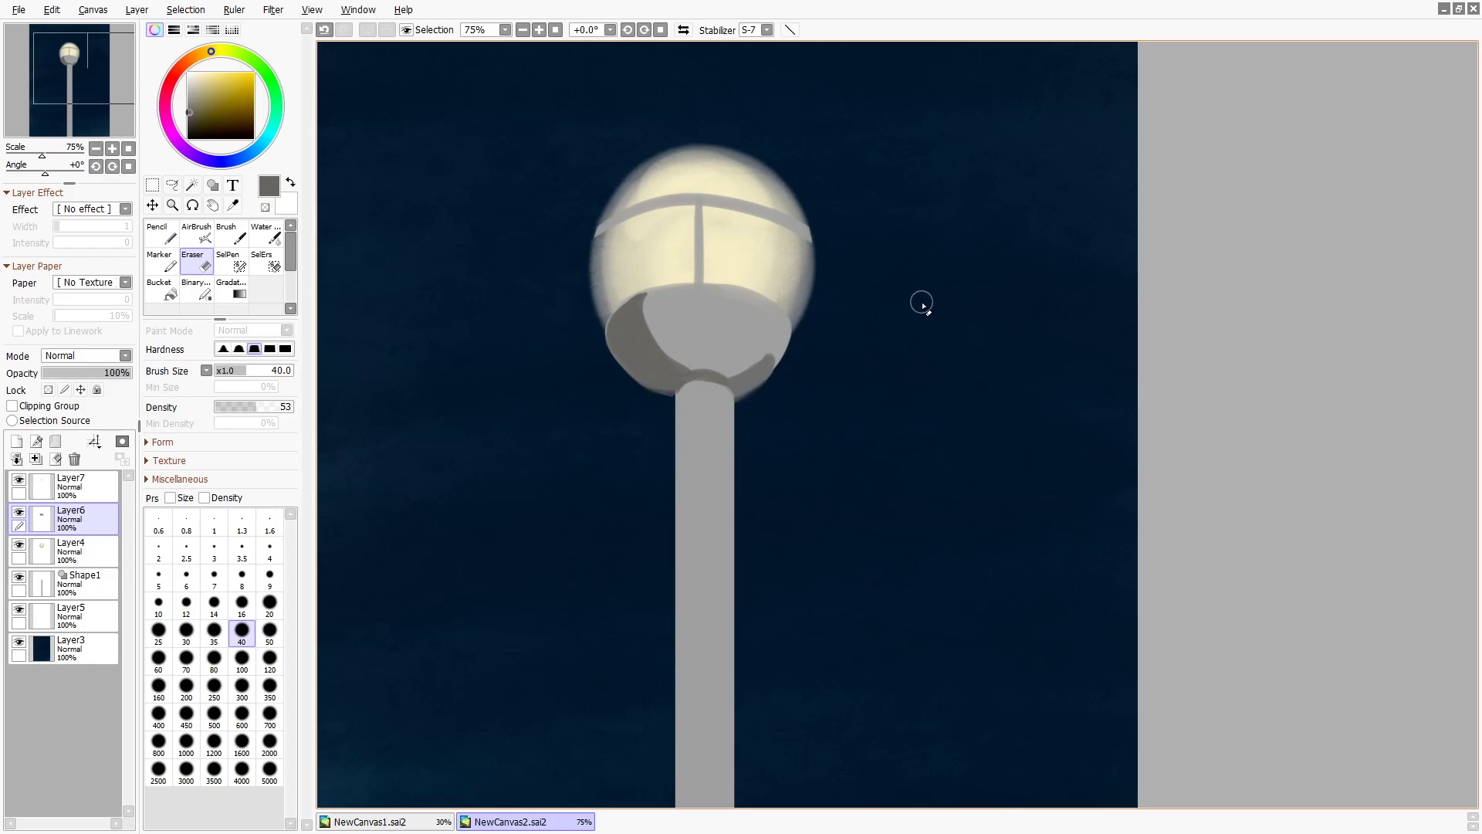
- Try shading both sides of the post in dark grey on Layer6 with the pencil at size 300 and density 68
key(n)
ctrl+alt+click(758, 467)
ctrl+alt+click(695, 309)
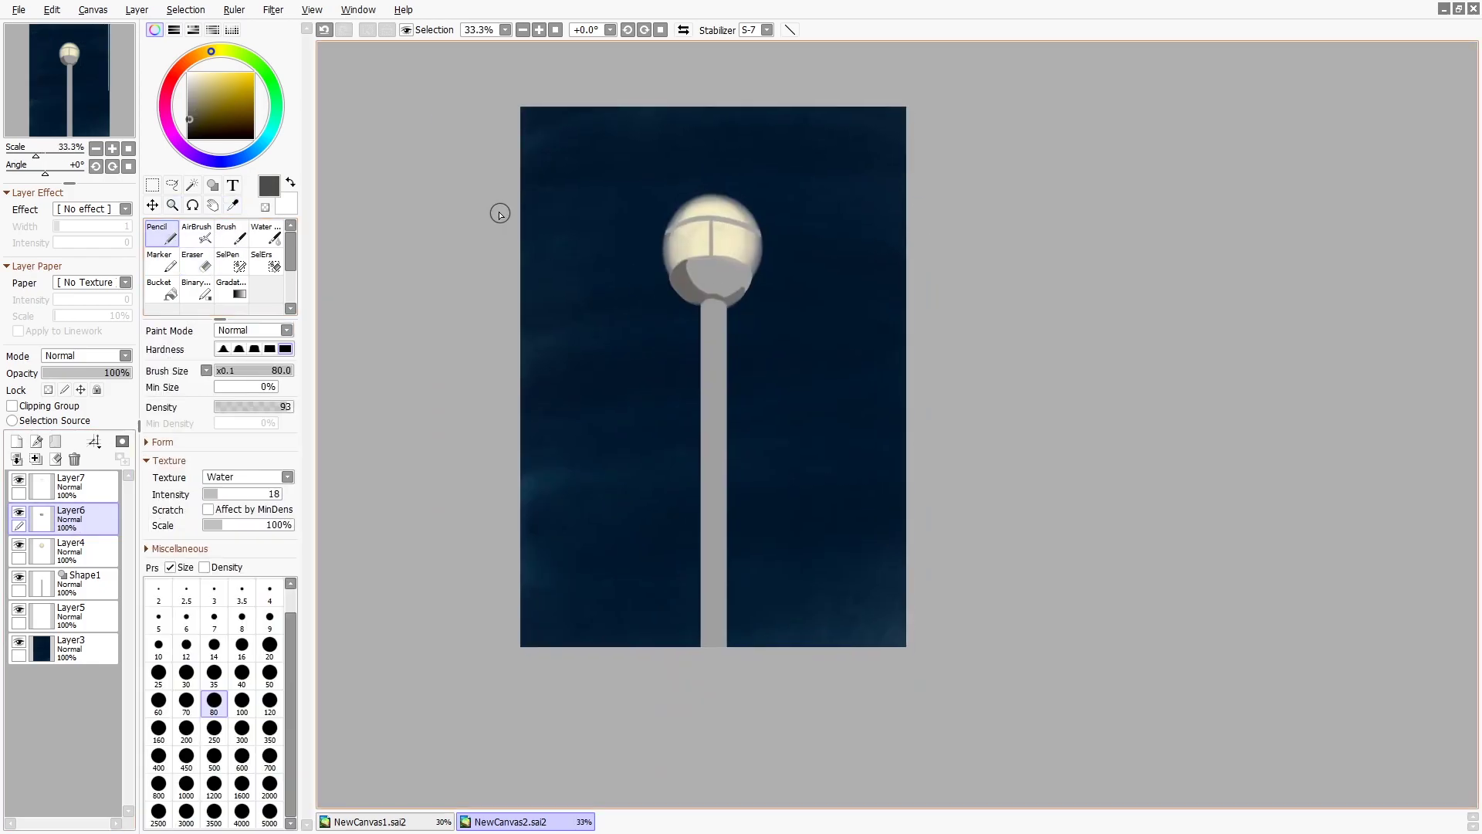
key(bracketright)
key(bracketright)
key(bracketright)
key(bracketright)
key(bracketright)
key(bracketright)
drag(704, 313, 704, 649)
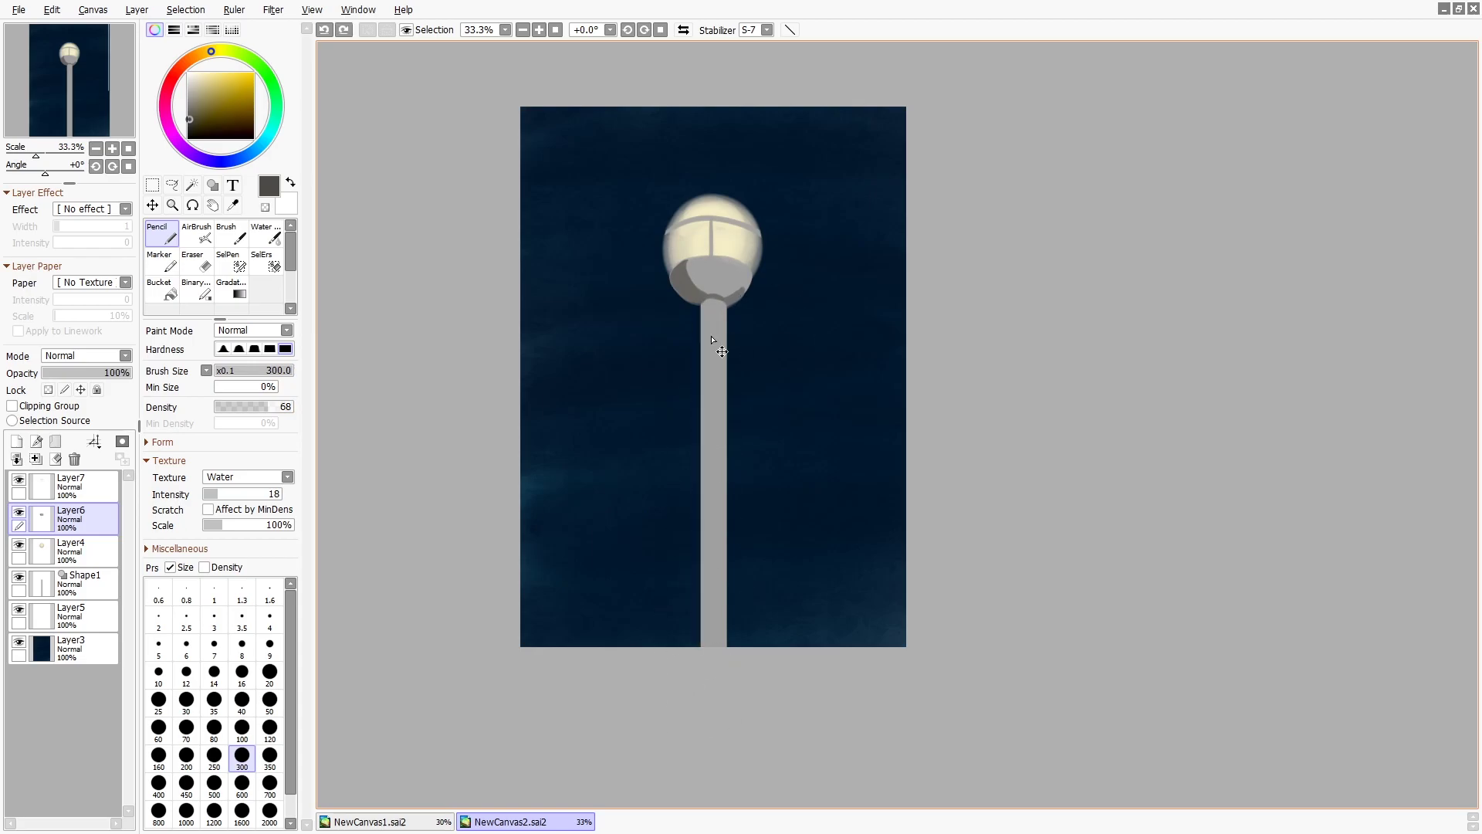
drag(734, 338, 738, 576)
key(ctrl+z)
key(ctrl+z)
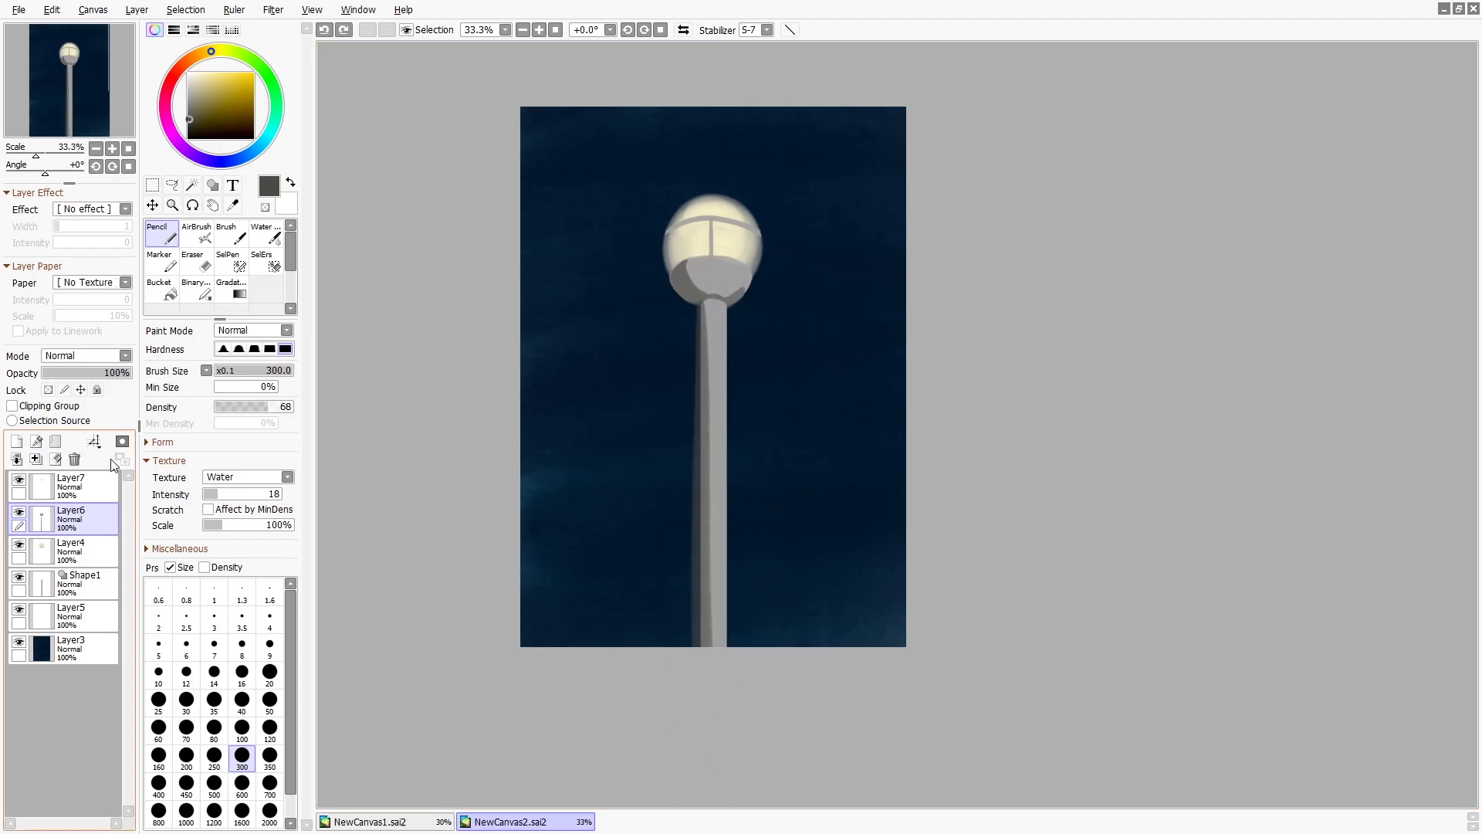
- Shade the post's two sides in dark grey on separate new layers and shift the shading into line with the post
key(ctrl+y)
key(ctrl+y)
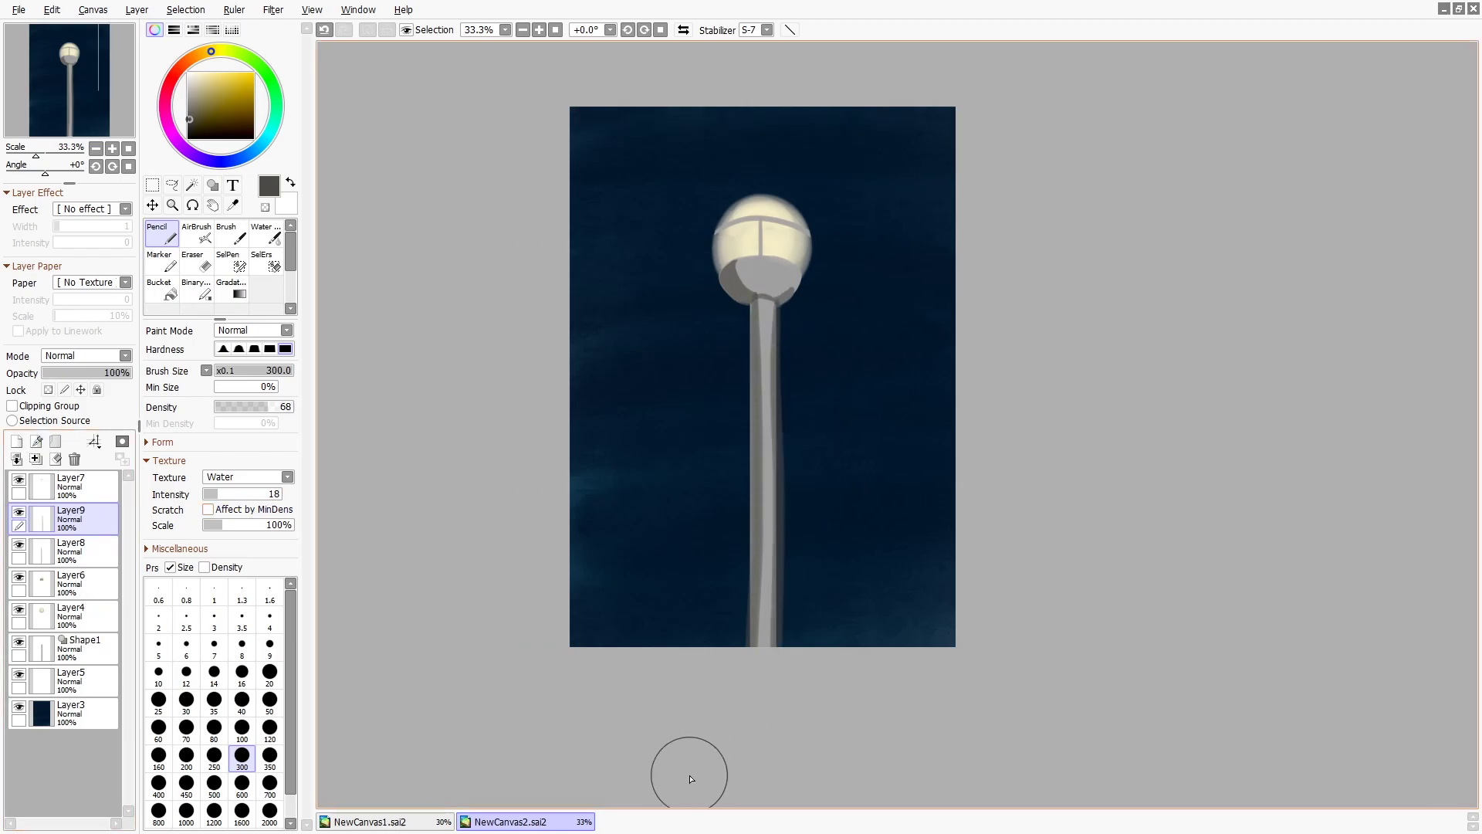
key(ctrl)
key(ctrl+y)
key(ctrl+y)
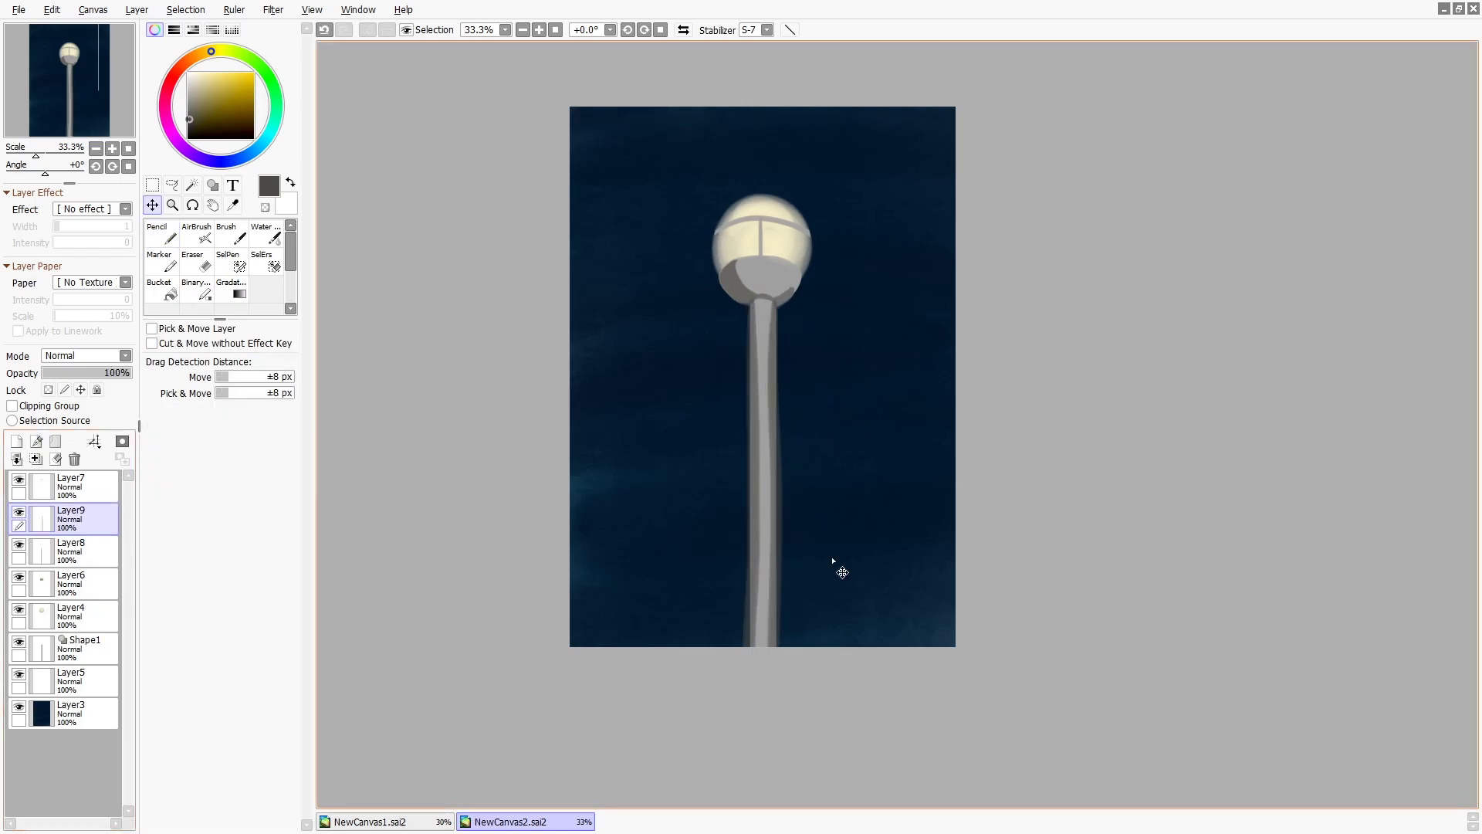
key(ctrl+y)
- Paint a light grey highlight low on the lamp base in Layer10 and move Layer7 beneath that layer
key(n)
alt+click(759, 207)
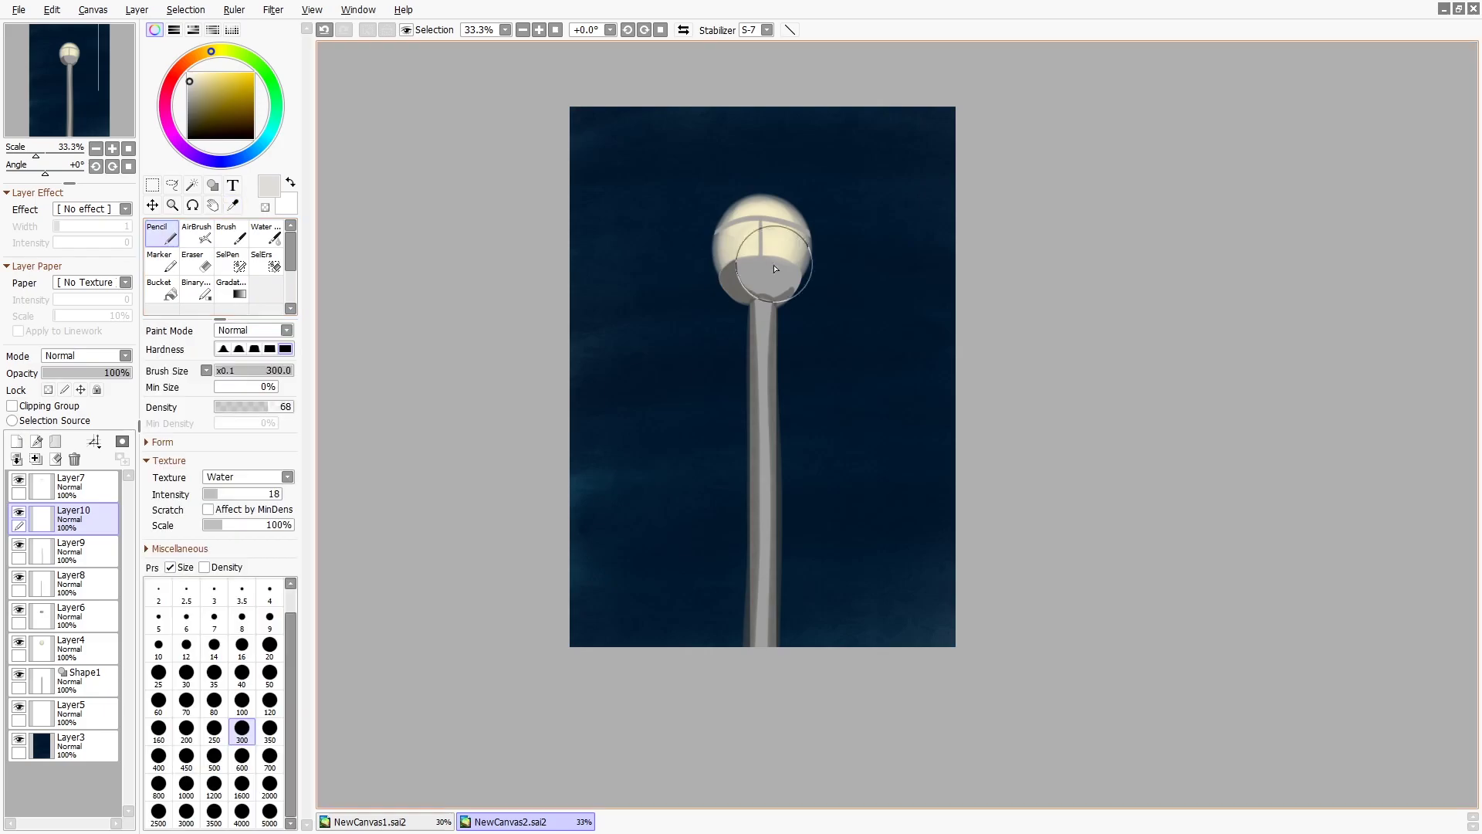
click(204, 270)
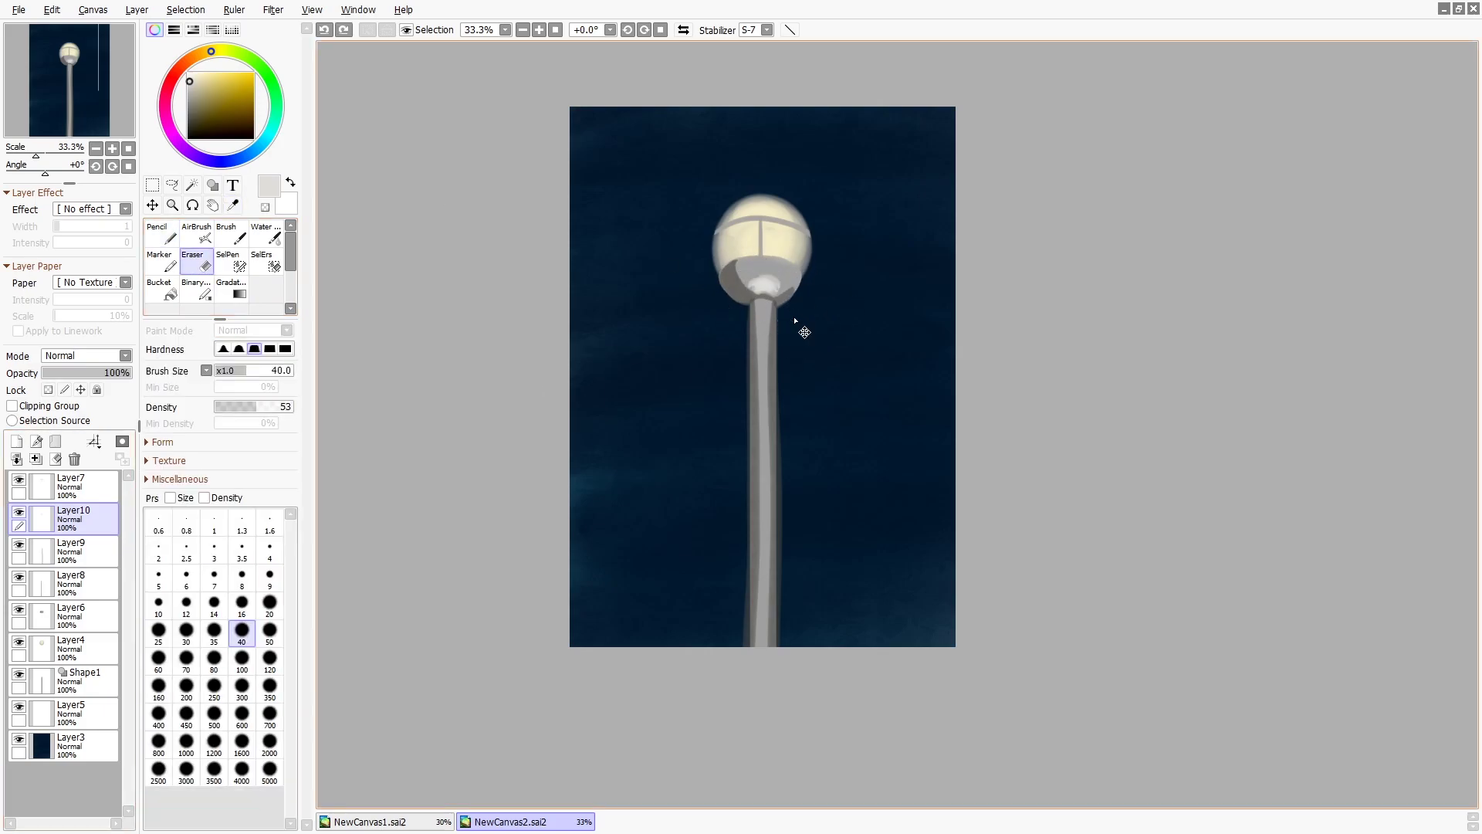
drag(77, 487, 93, 534)
- Paint warm yellow tones over the globe's glow on Layer4
key(n)
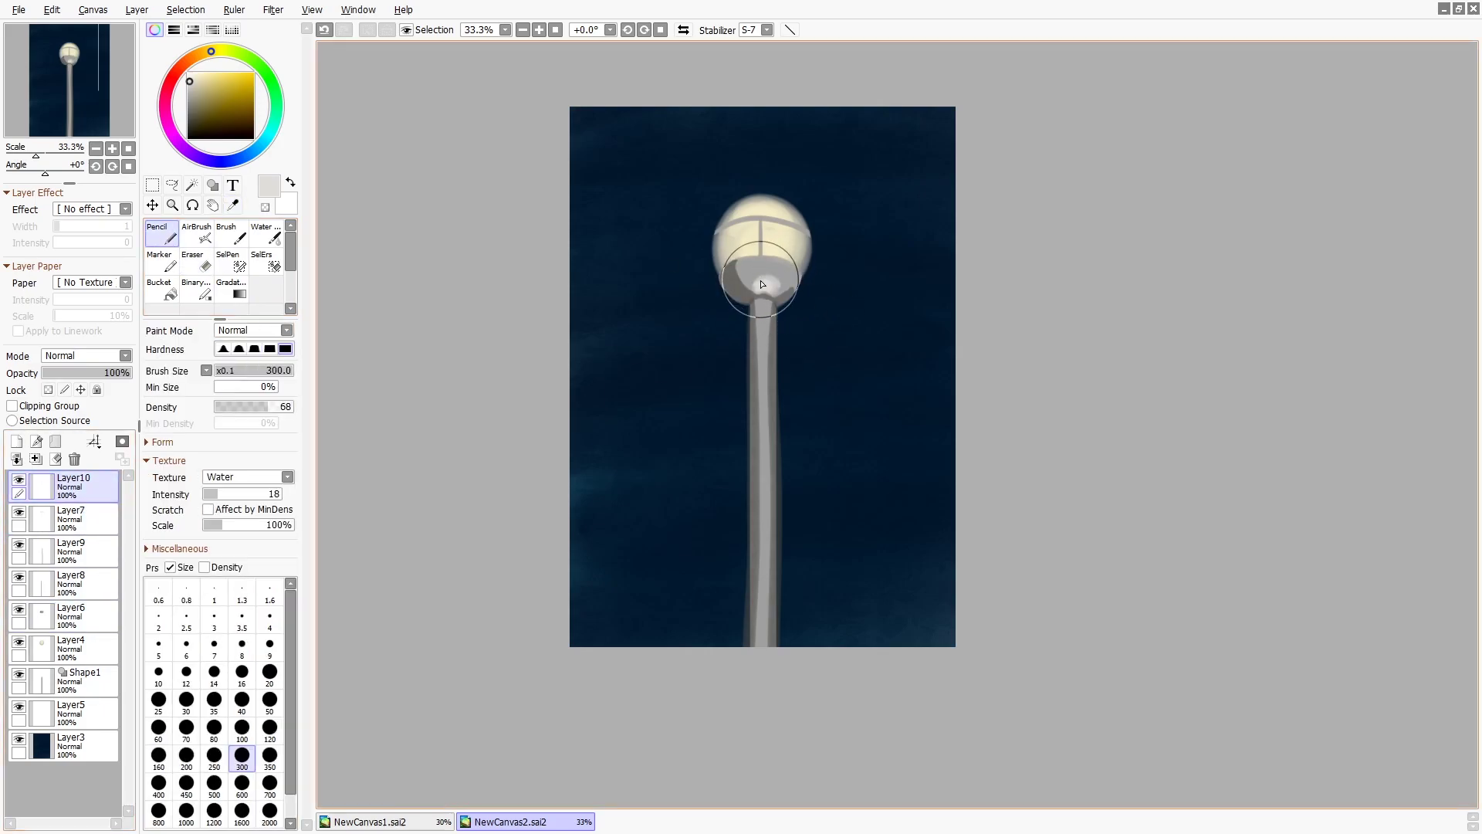
ctrl+shift+click(770, 240)
alt+click(771, 264)
alt+click(746, 234)
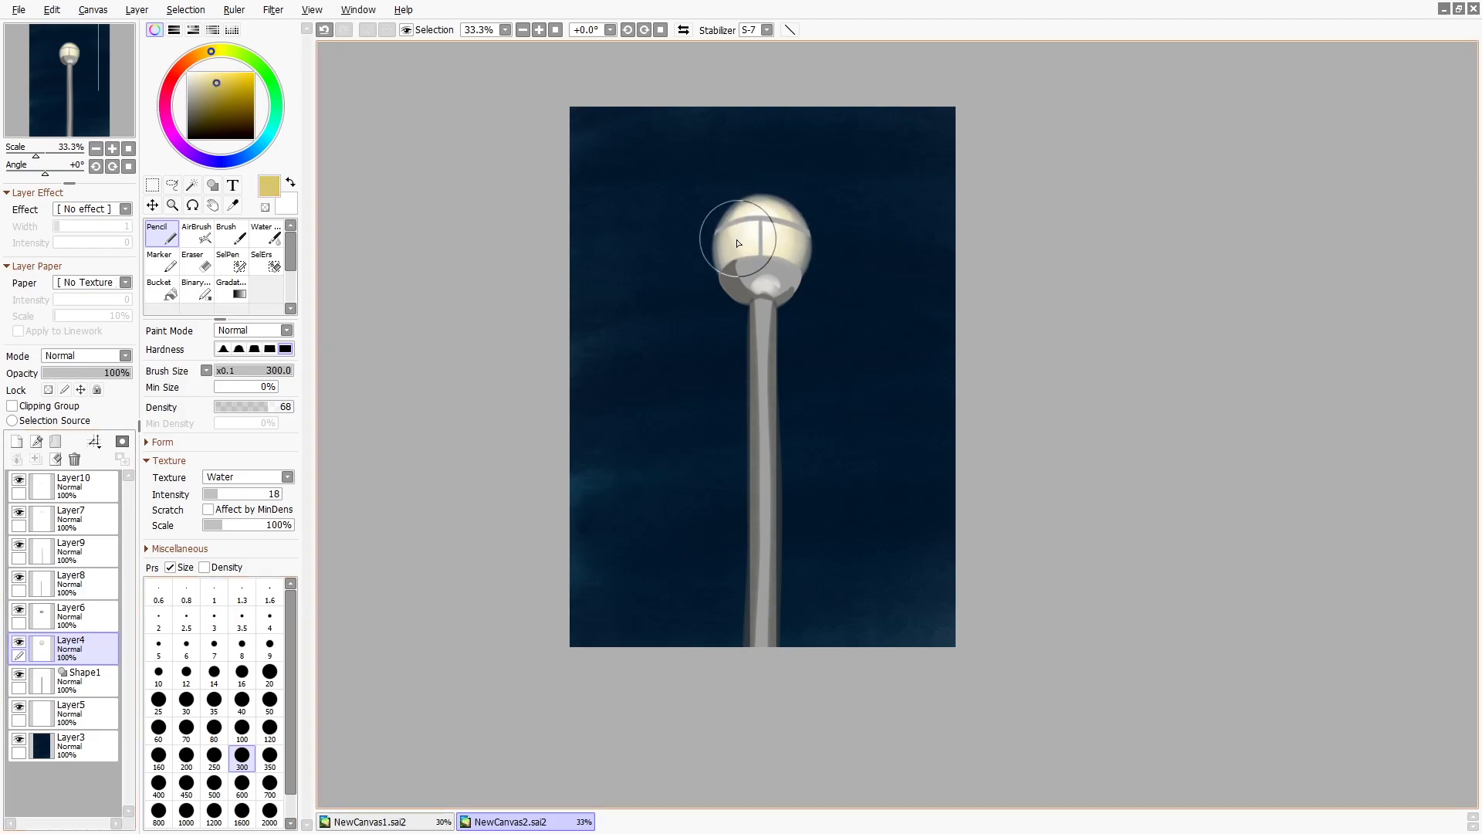
click(728, 259)
click(231, 291)
- Lighten the lamp base's upper area on Layer6 with light grey at size 100 and density 26, and move Layer6 above Layer7
click(161, 233)
ctrl+shift+click(800, 283)
alt+click(799, 283)
click(269, 349)
drag(708, 318, 776, 268)
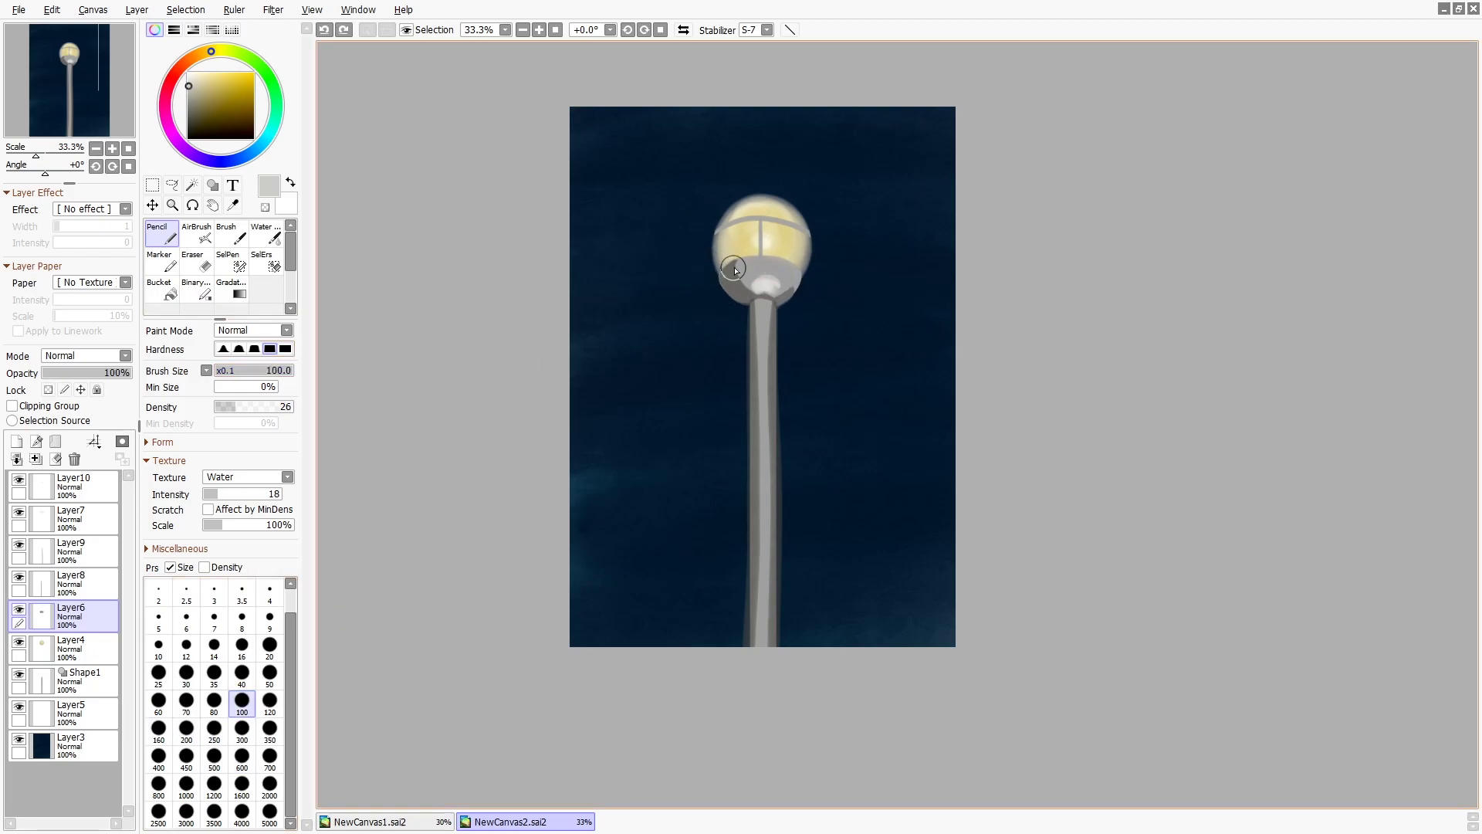
drag(98, 609, 90, 520)
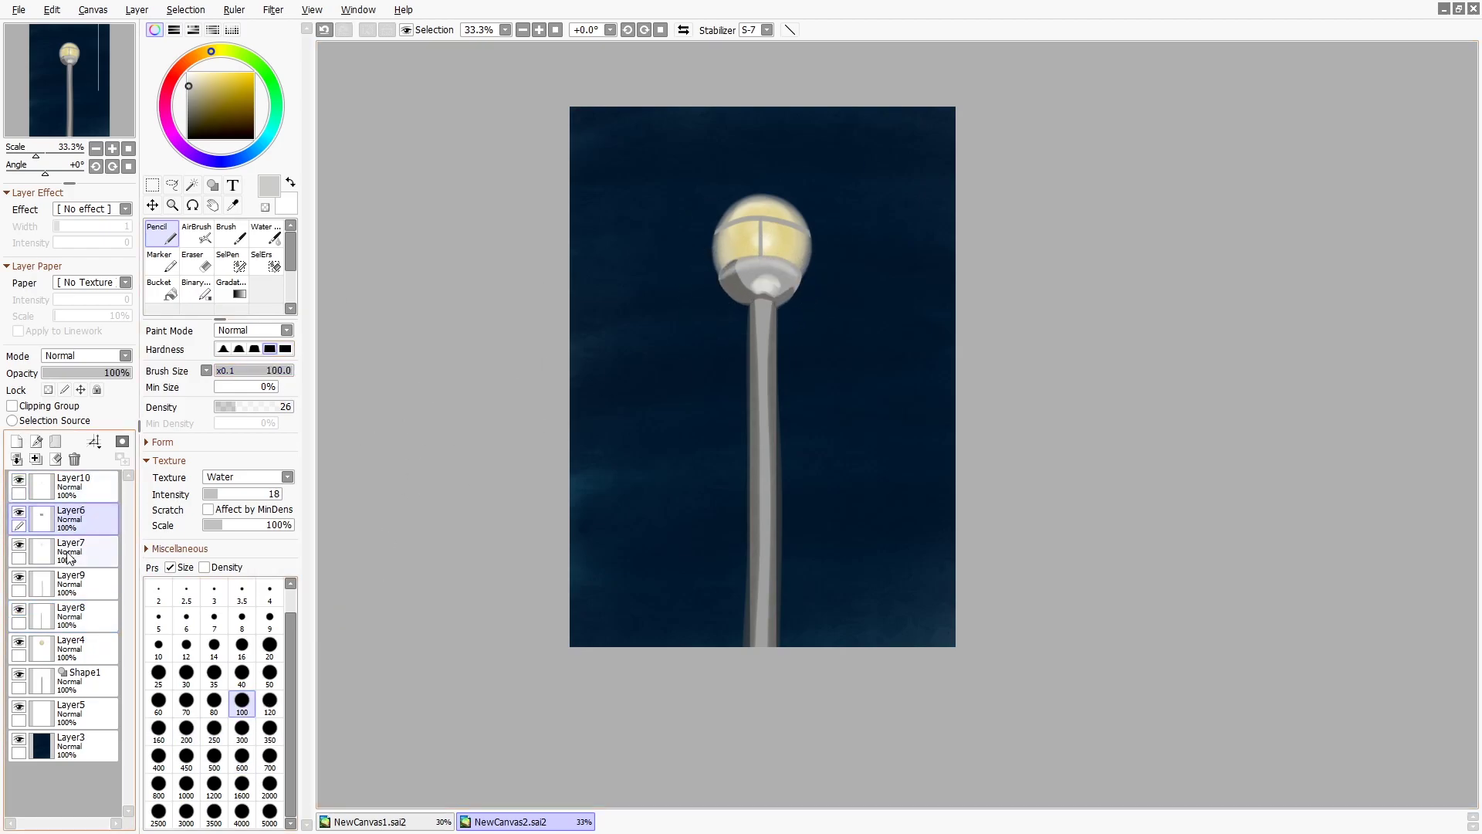
- Paint smooth dark grey shading over the lamp base's shadowed left side on Layer10 with the Pencil at size 35
key(e)
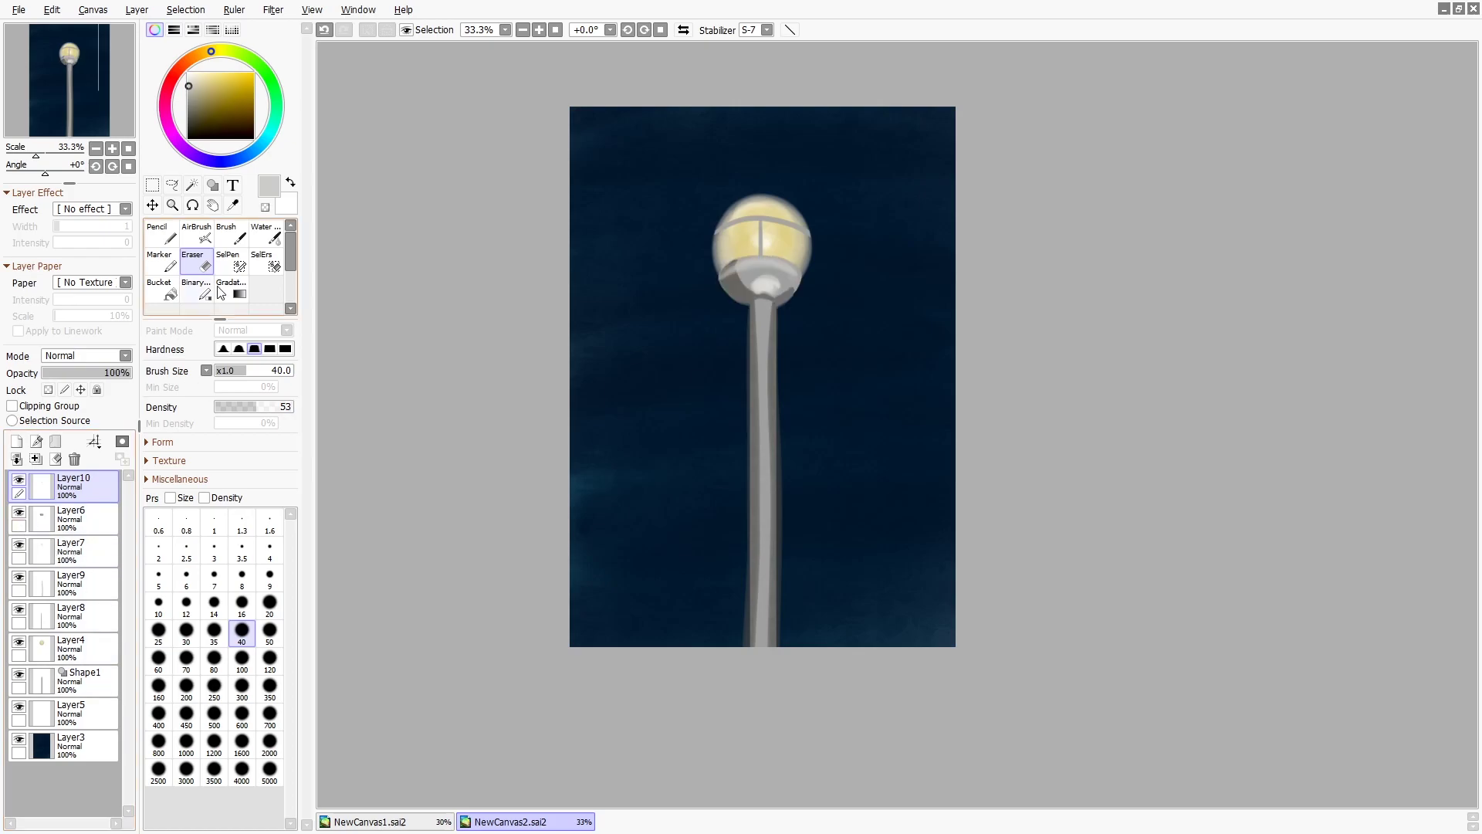
key(n)
scroll(782, 272, up, 4)
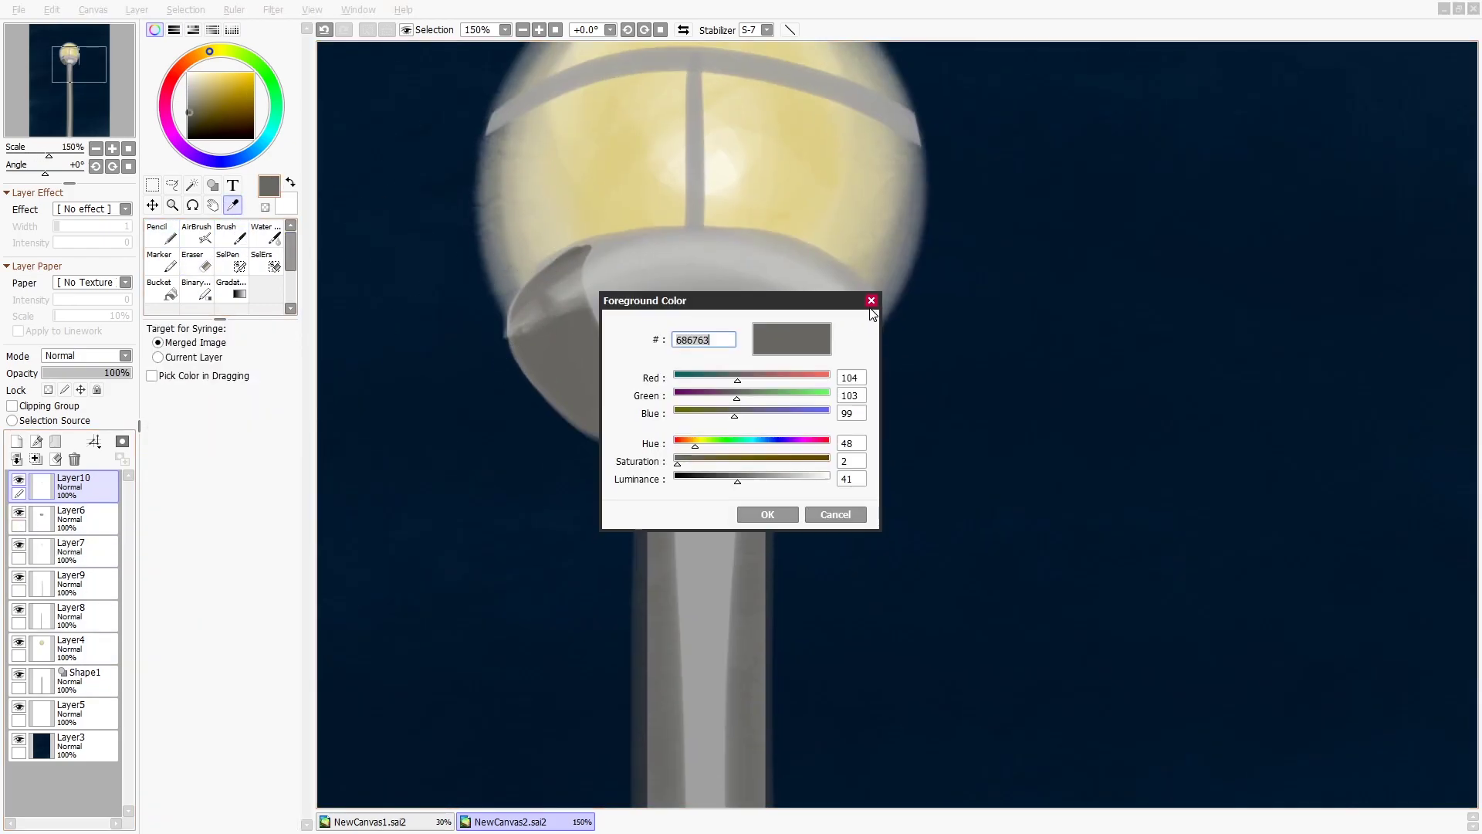
click(269, 700)
mouse_move(541, 293)
mouse_down()
mouse_move(520, 339)
mouse_move(610, 388)
mouse_up()
key(ctrl+z)
key(bracketleft)
key(bracketleft)
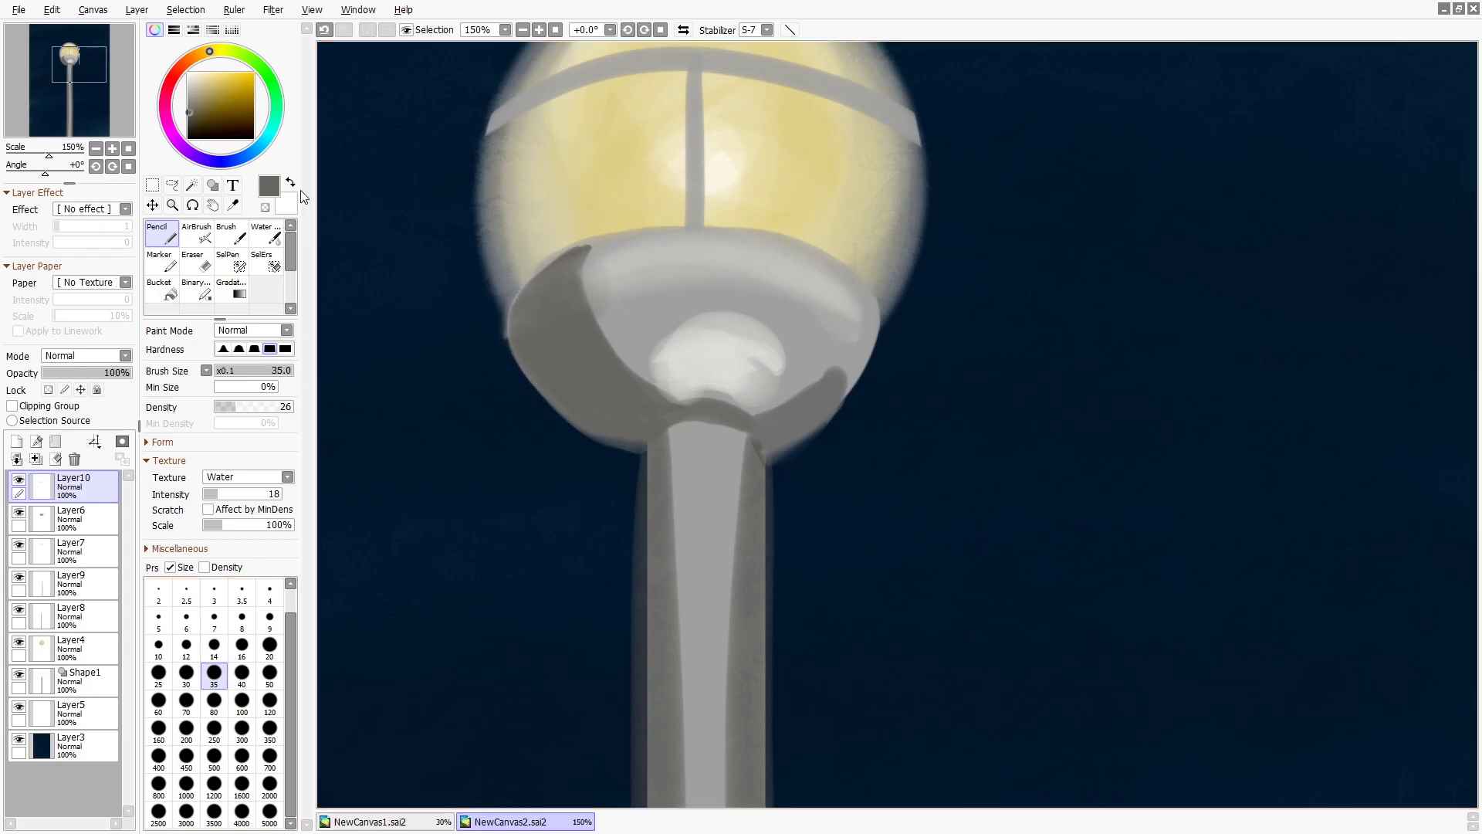
- Clean up and soften the edges of the lamp base's dark shading with the Eraser and Water tool
key(e)
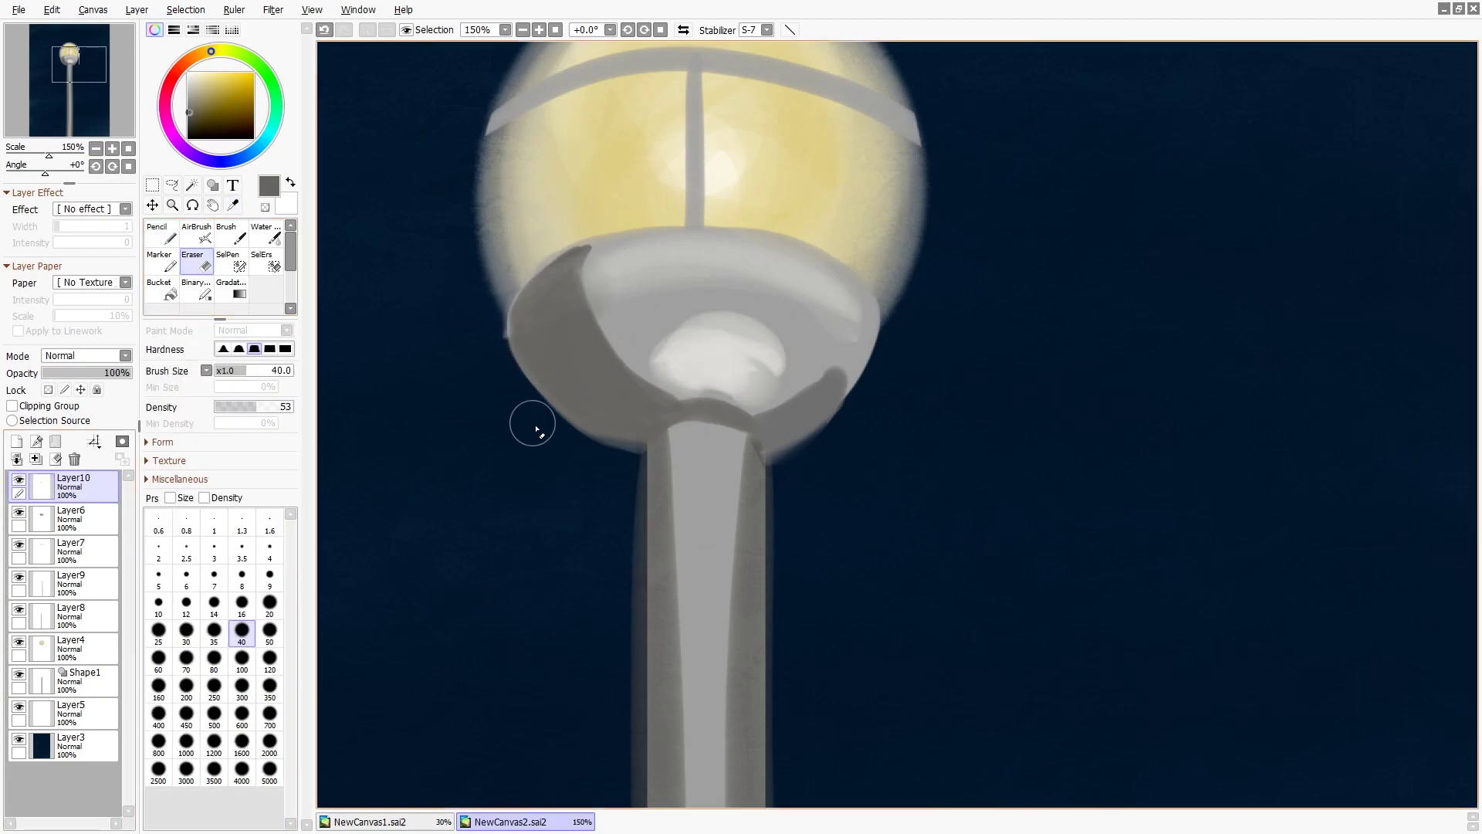
scroll(900, 386, down, 3)
scroll(870, 401, up, 2)
key(c)
drag(616, 245, 605, 216)
scroll(658, 307, up, 3)
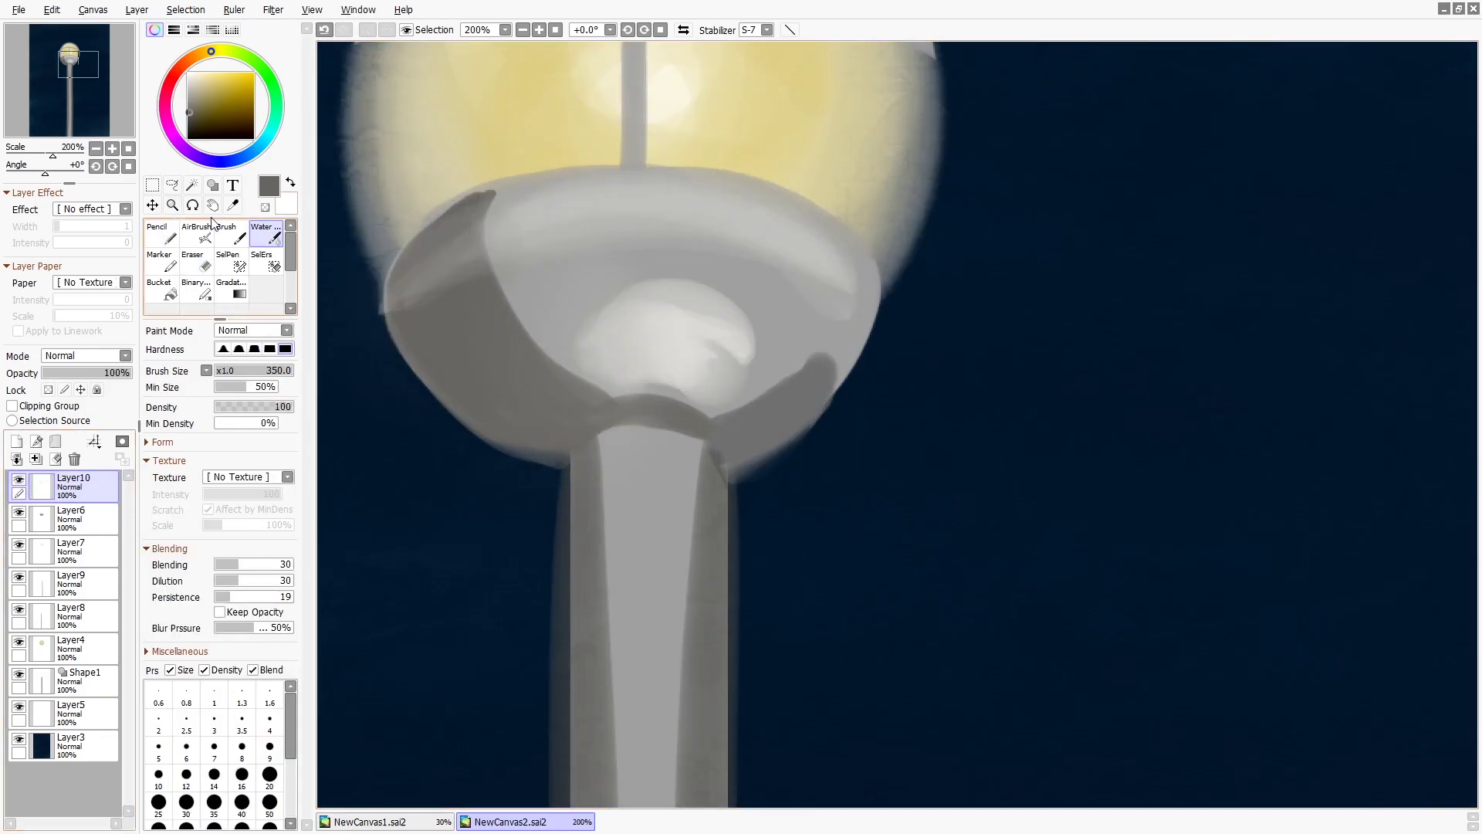
- Add a Multiply layer above Layer10 and prepare the Pencil in dark navy at size 700
key(n)
scroll(451, 248, down, 5)
key(bracketright)
key(bracketright)
key(bracketright)
key(bracketright)
key(bracketright)
key(bracketright)
key(bracketright)
key(bracketright)
key(bracketright)
key(bracketright)
key(bracketright)
key(bracketright)
key(bracketright)
key(bracketright)
key(bracketright)
key(bracketright)
key(bracketright)
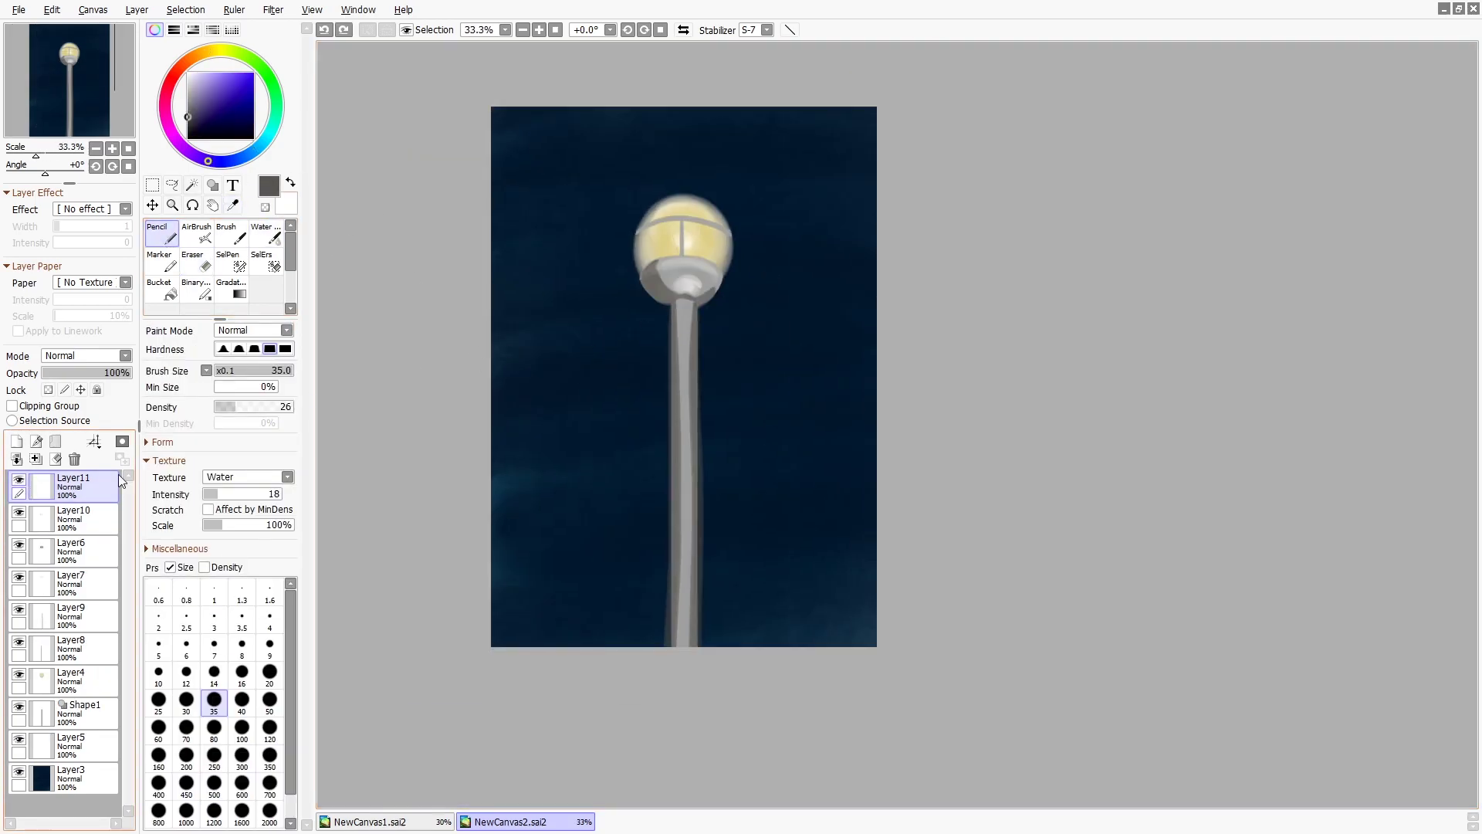
alt+click(608, 324)
click(85, 356)
click(85, 380)
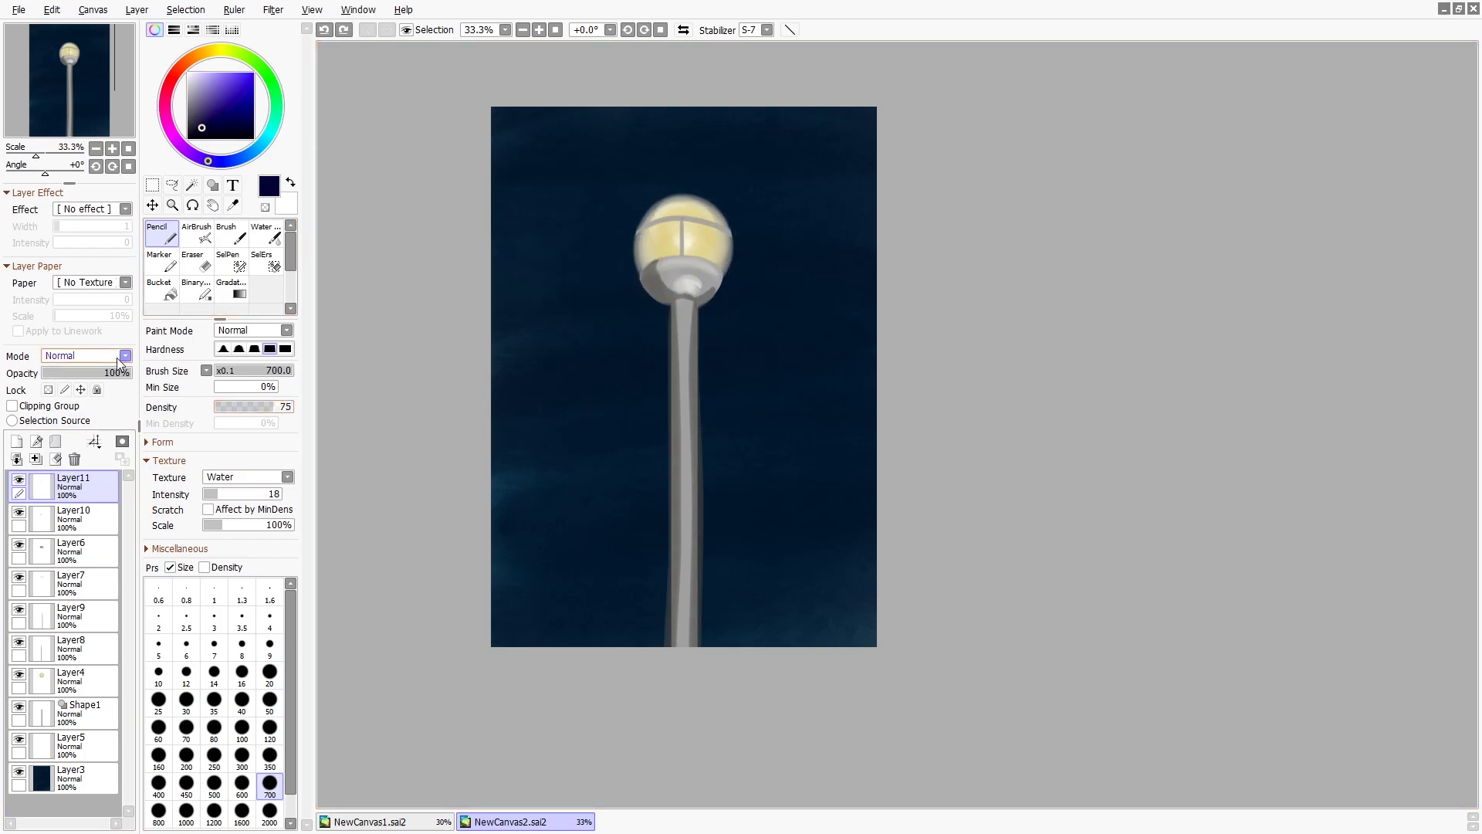
- Paint soft navy shadow over the post and lamp base on Layer11 at size 1600 and density 20
click(223, 349)
click(274, 407)
scroll(288, 759, down, 1)
click(241, 783)
click(230, 407)
mouse_move(662, 480)
mouse_down()
mouse_move(715, 312)
mouse_move(664, 590)
mouse_up()
alt+click(673, 224)
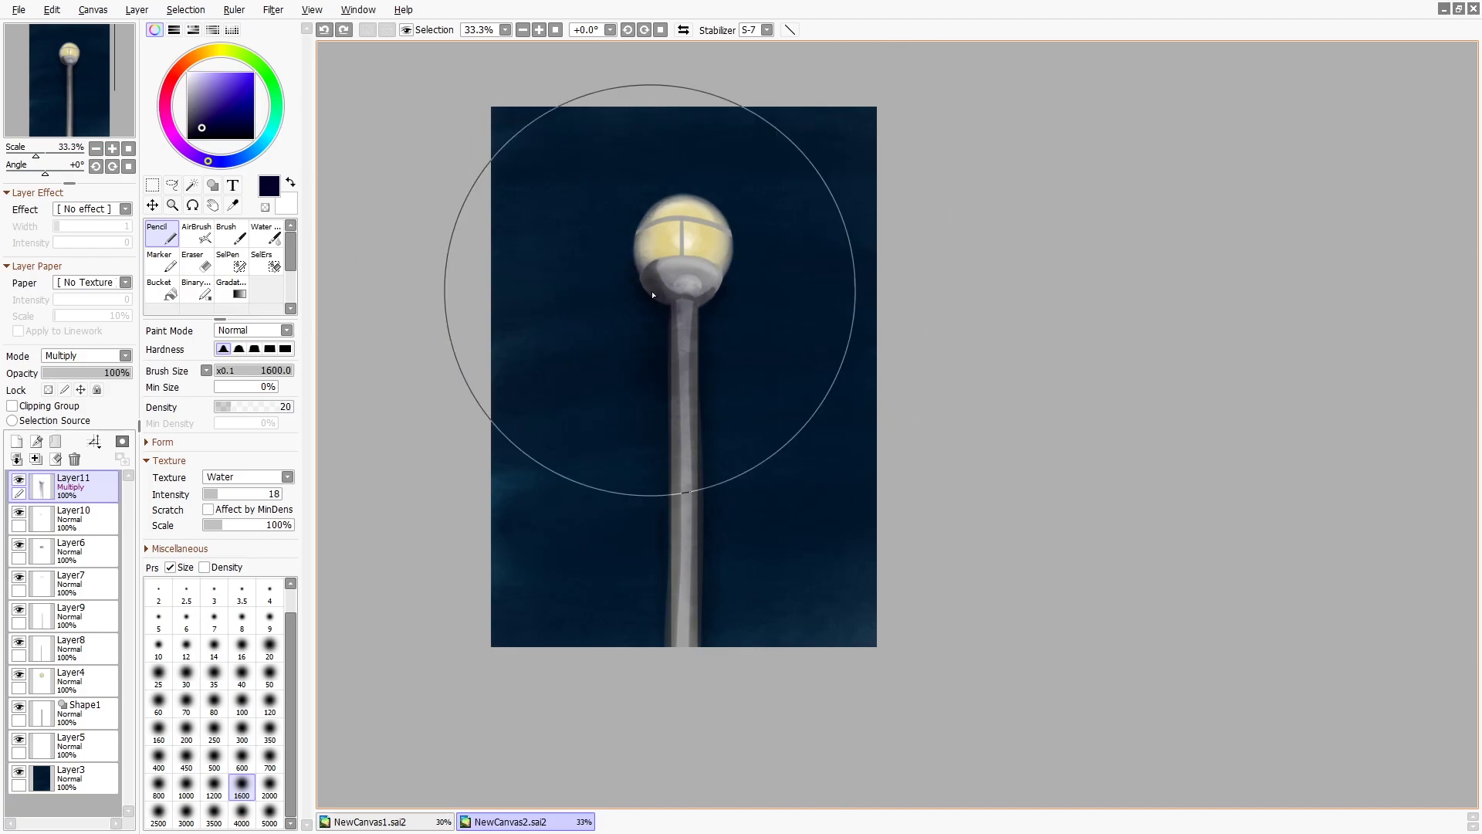
- Add a normal layer above Layer11 and set the soft white Pencil to size 600
key(ctrl+shift+n)
click(260, 371)
click(270, 784)
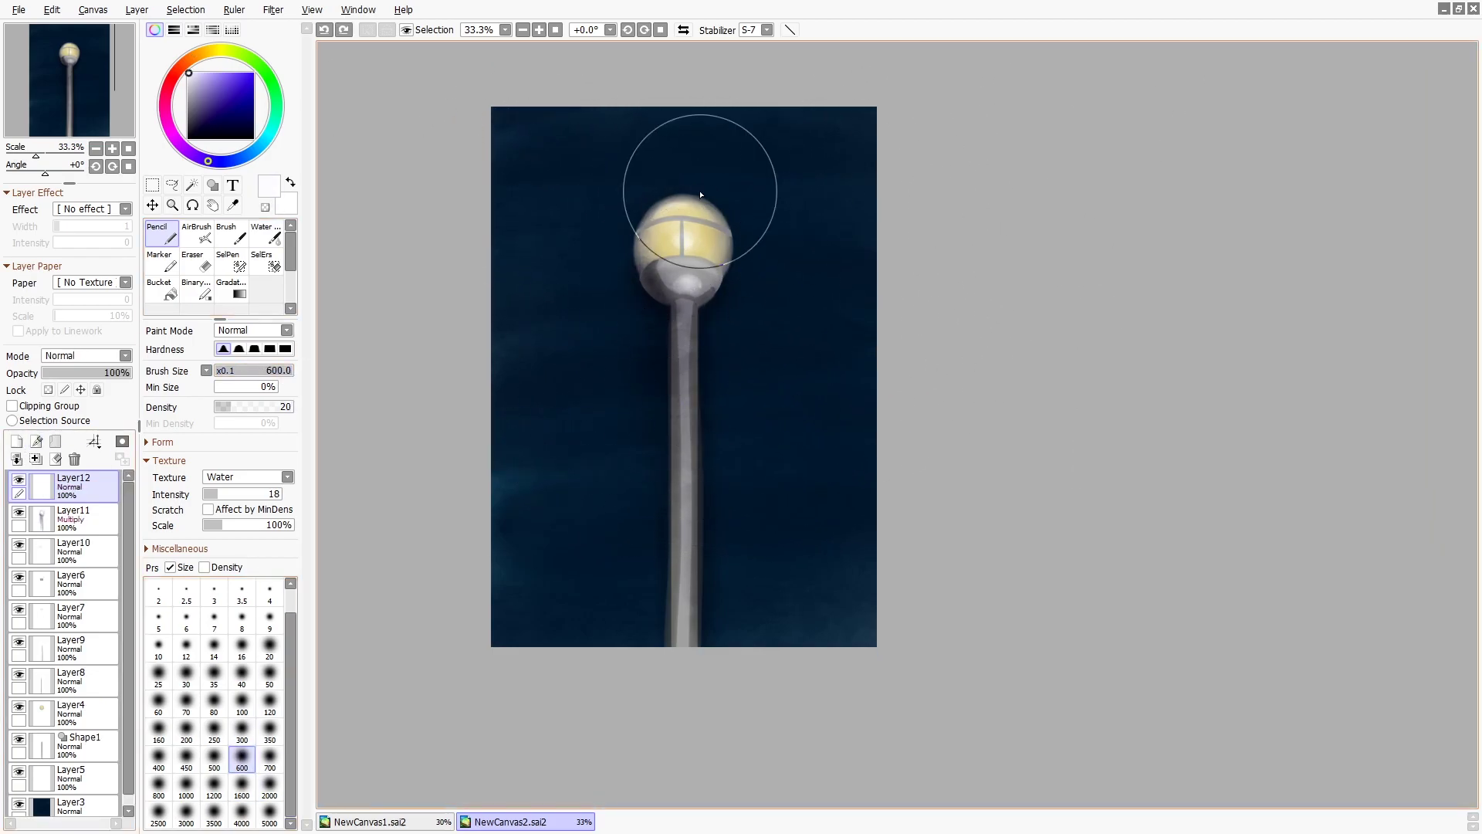
- Blend the light and dark shading of the lamp base on Layer6 with a soft Water brush at size 36
click(263, 232)
click(71, 574)
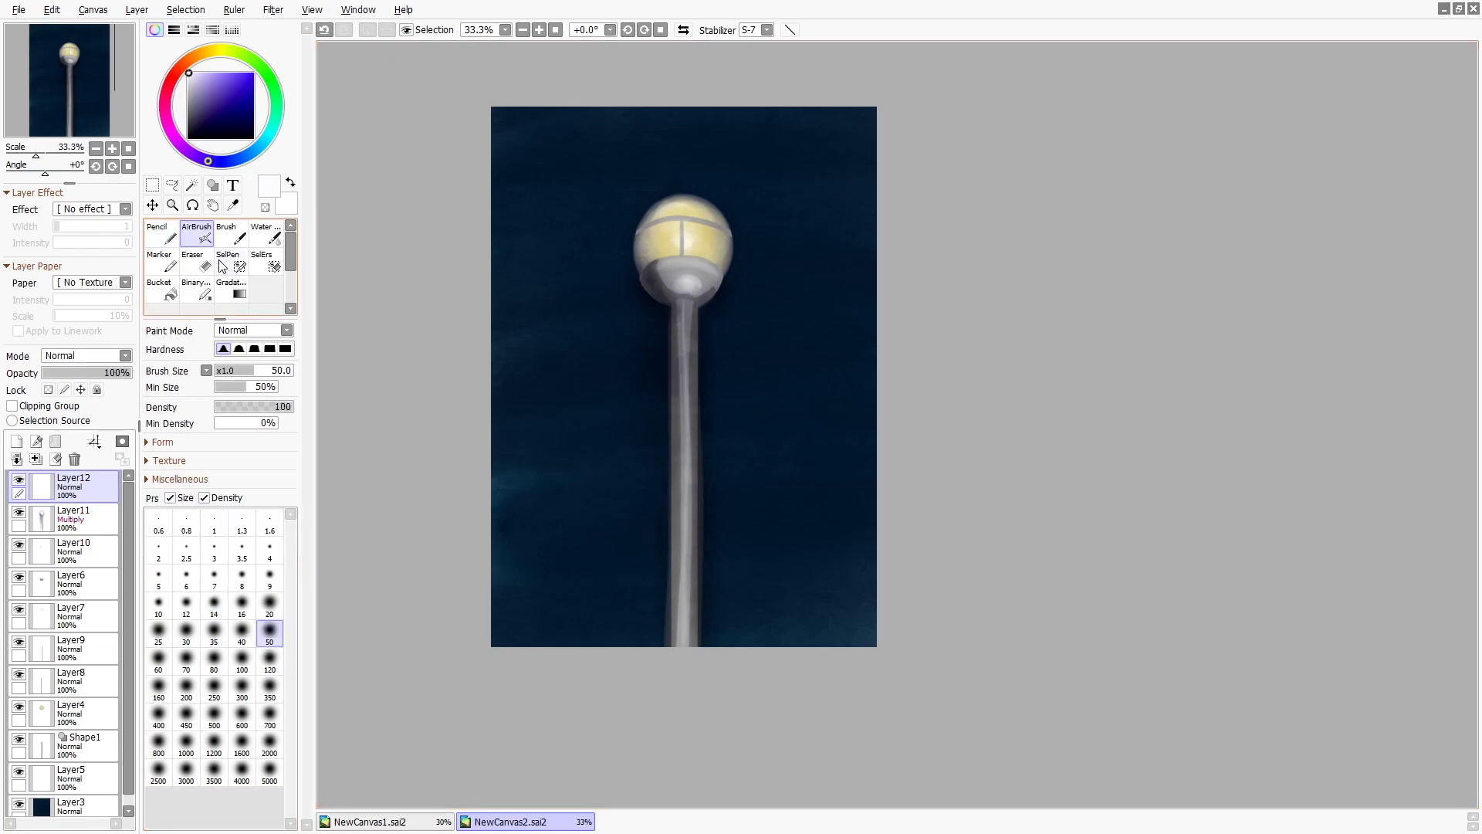
scroll(699, 270, up, 3)
mouse_move(595, 258)
mouse_down()
mouse_move(705, 238)
mouse_move(711, 314)
mouse_move(684, 147)
mouse_move(674, 362)
mouse_up()
click(238, 349)
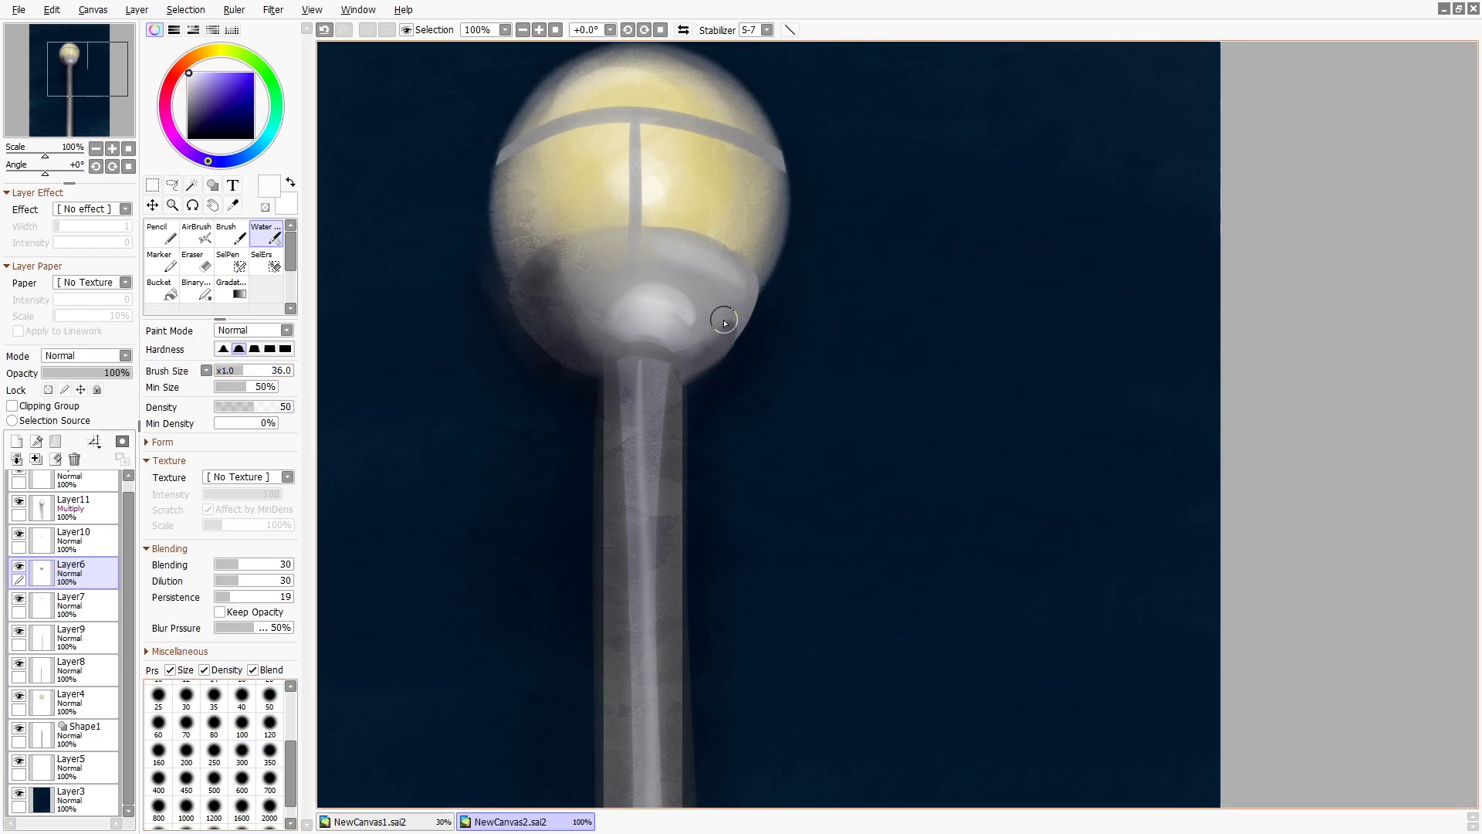
- Merge Layer9 with Layer8 and smooth the post's shading using the Water brush at size 54
scroll(606, 355, down, 2)
click(71, 638)
key(ctrl+e)
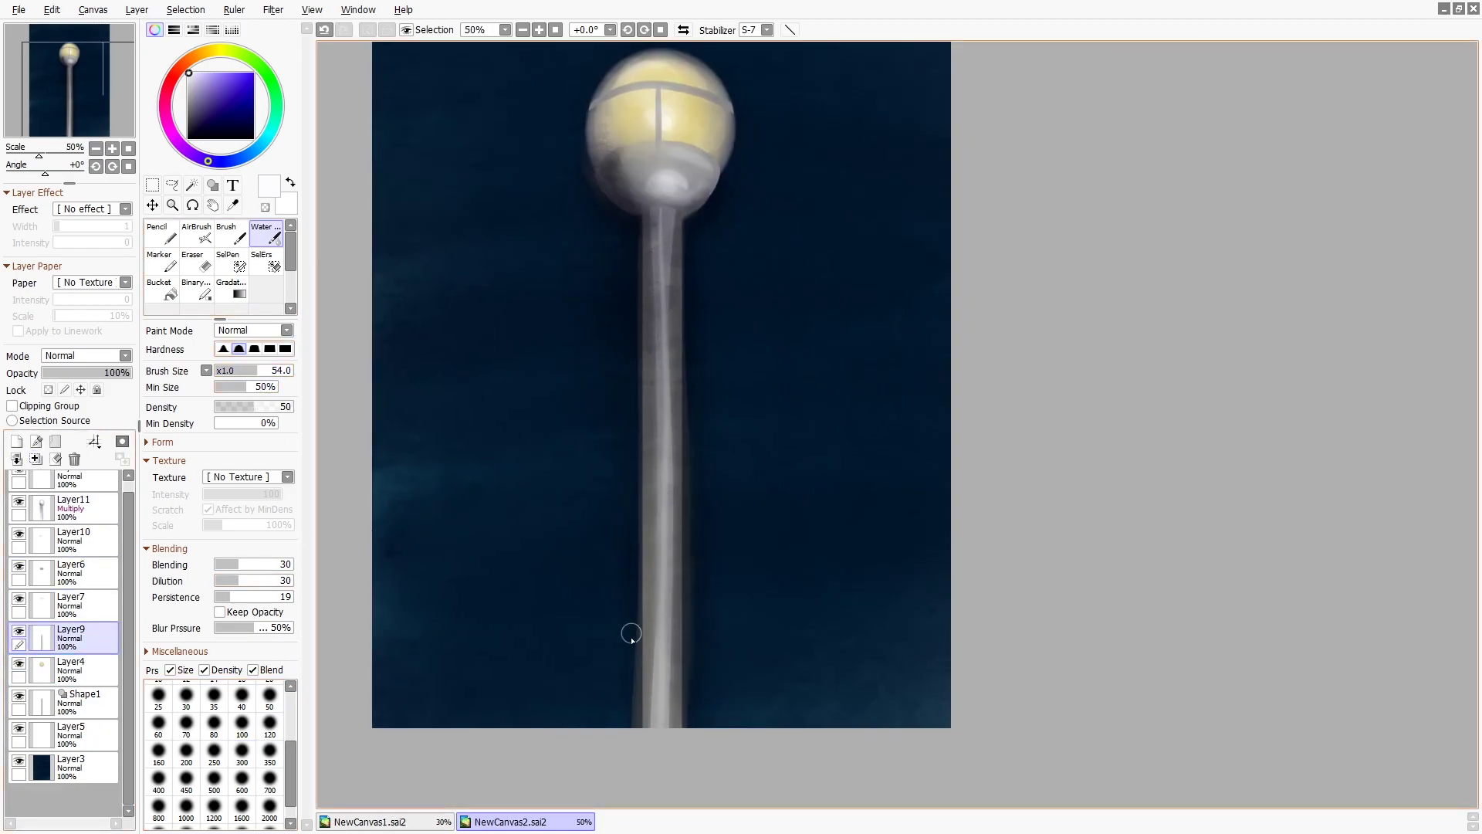
scroll(767, 483, down, 1)
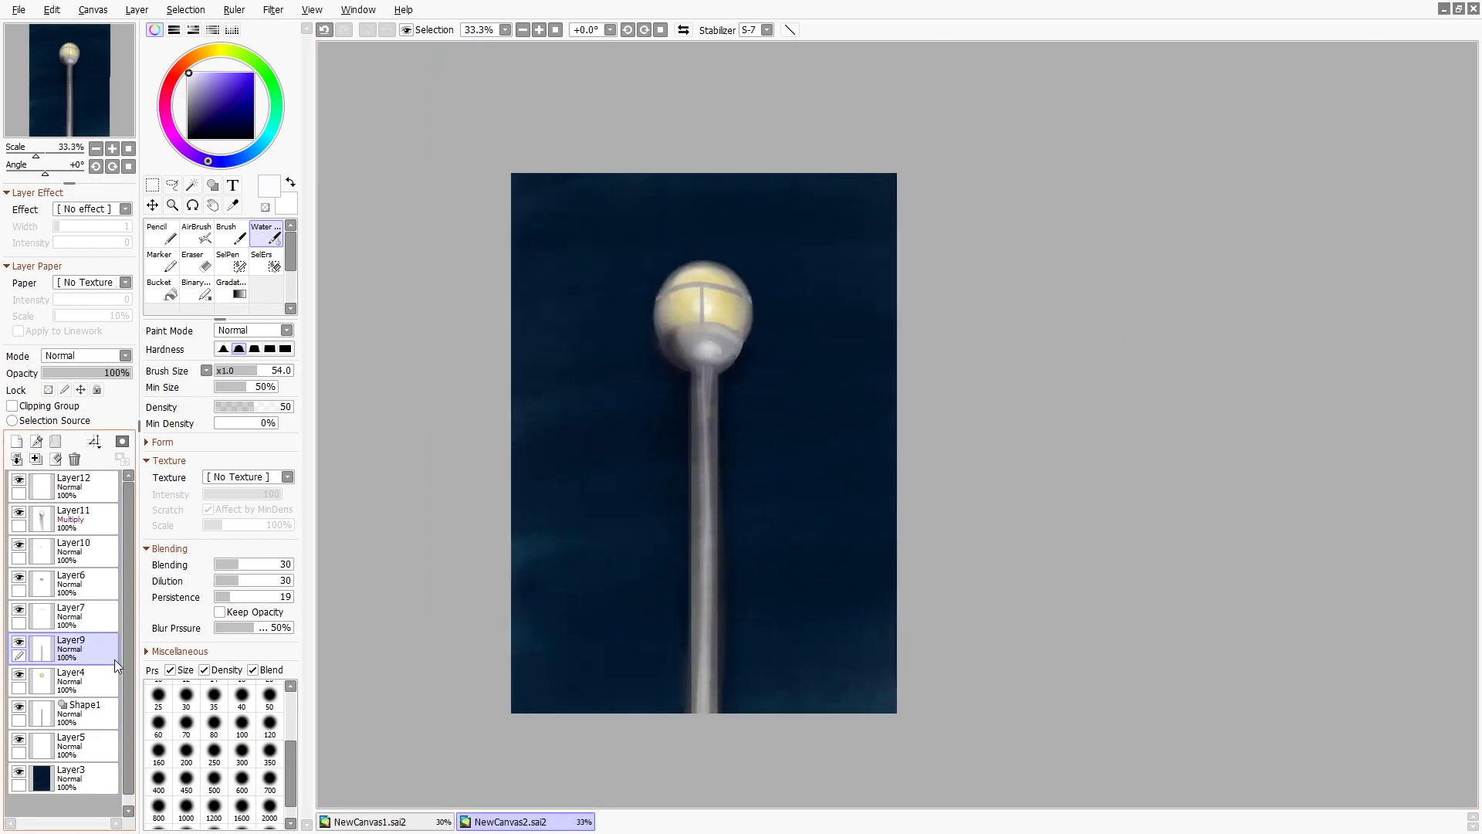
- Paint light grey highlights along the globe's frame bars on Layer7 and blend them with the Water brush
scroll(768, 296, up, 3)
key(e)
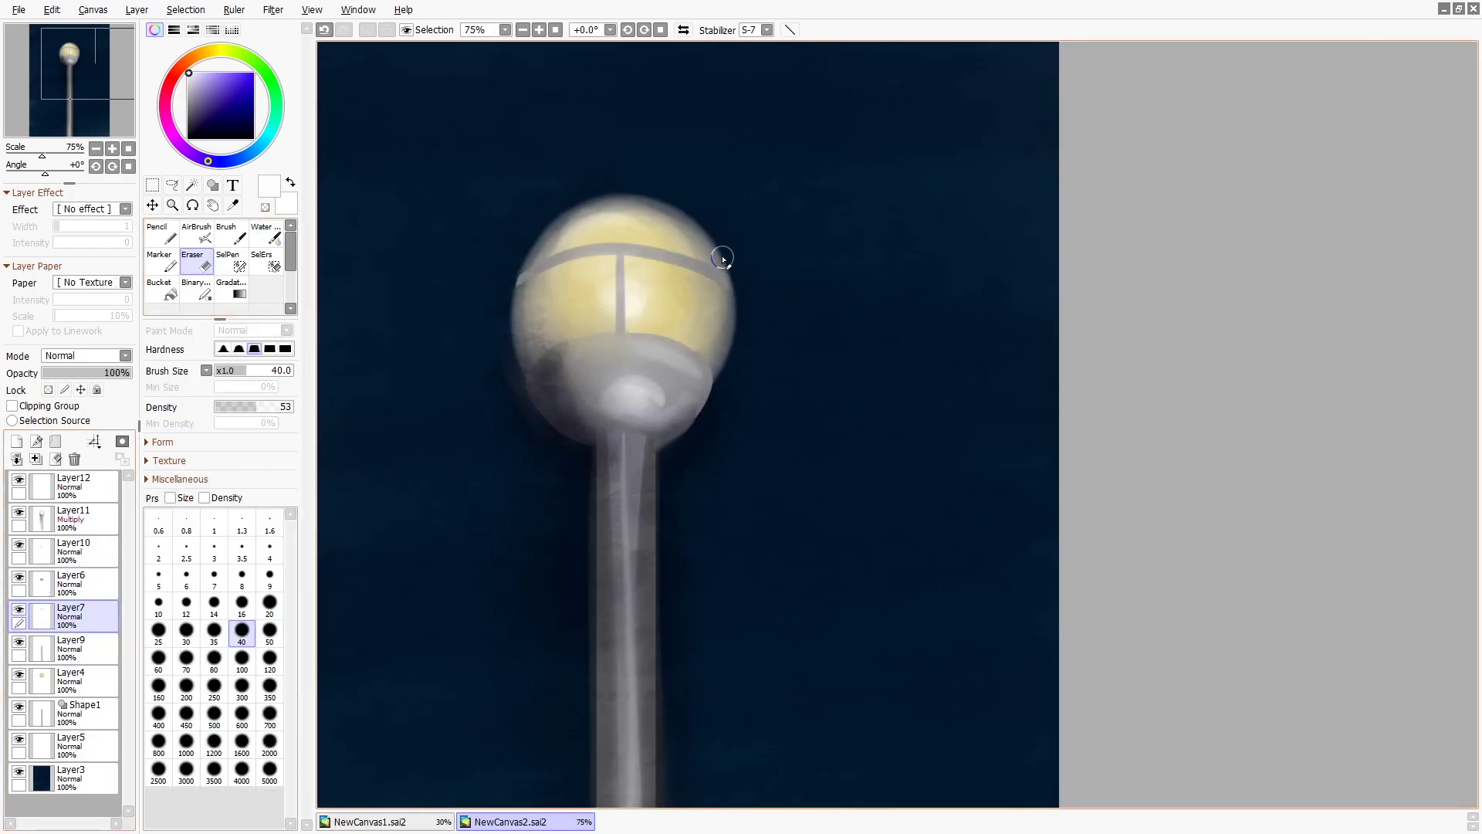
key(n)
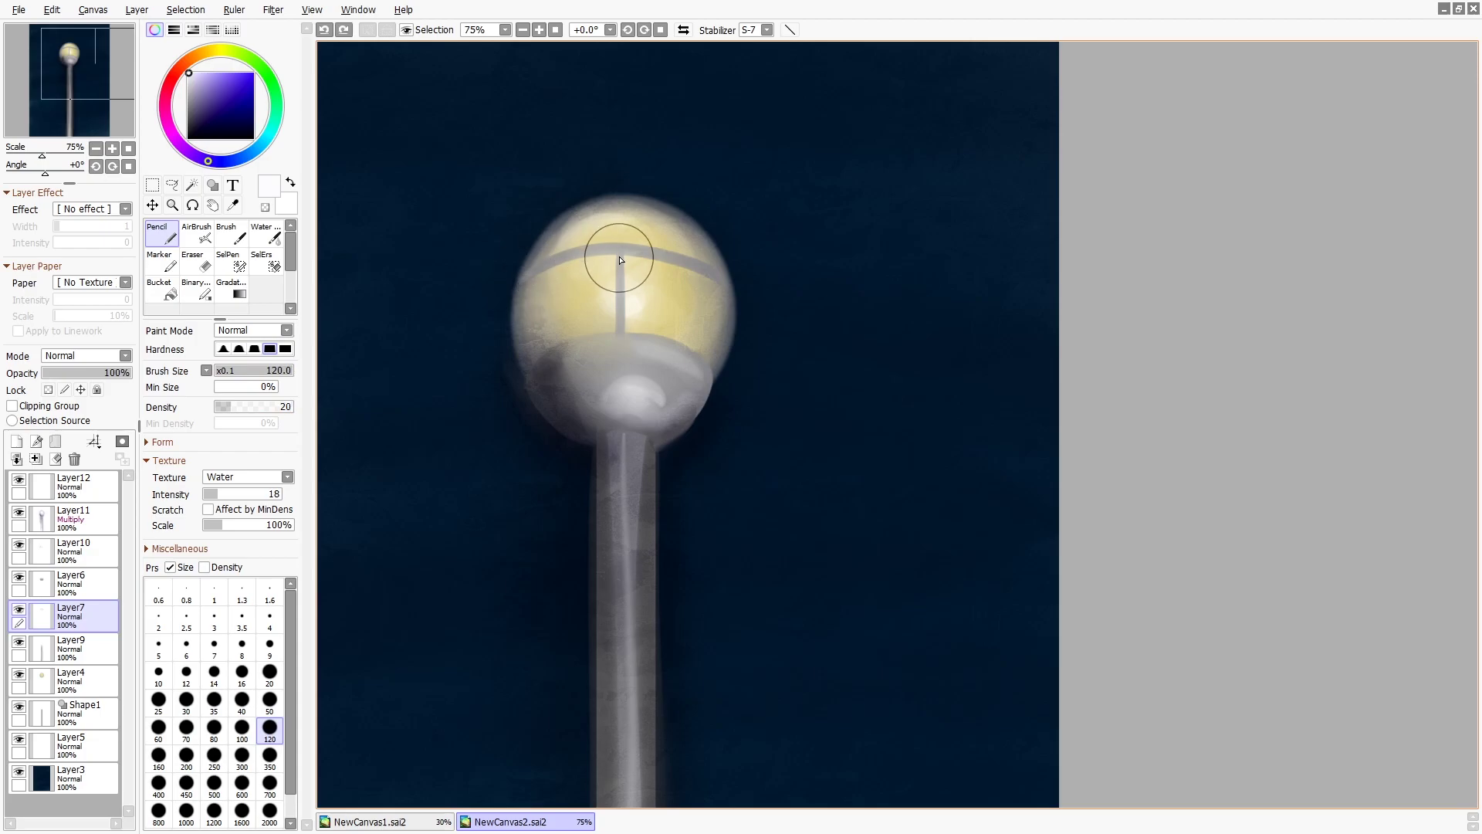
scroll(679, 281, up, 3)
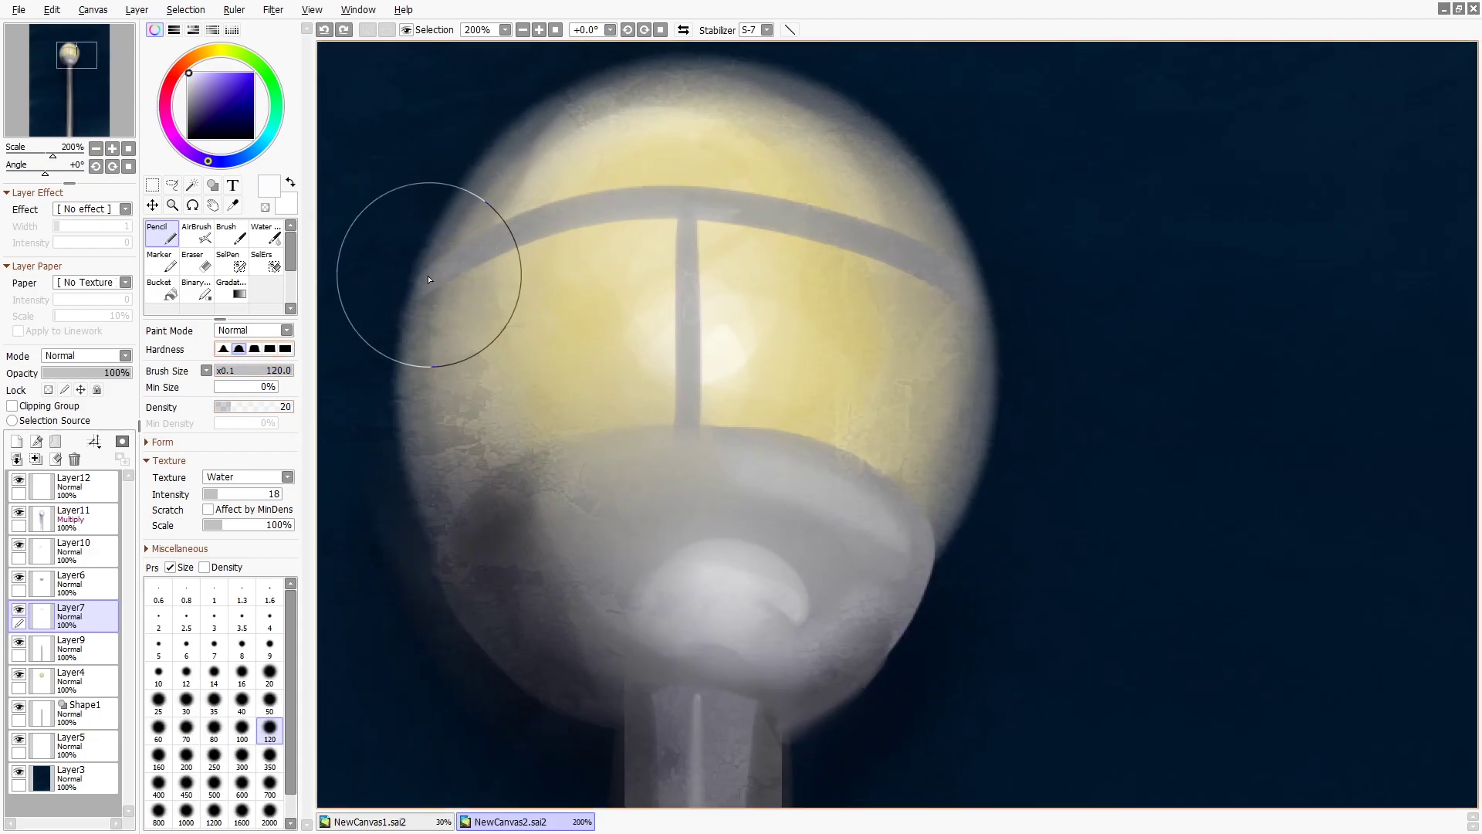
mouse_move(680, 214)
mouse_down()
mouse_move(793, 230)
mouse_move(576, 208)
mouse_move(916, 265)
mouse_move(836, 223)
mouse_move(980, 294)
mouse_move(691, 283)
mouse_move(691, 377)
mouse_up()
click(266, 232)
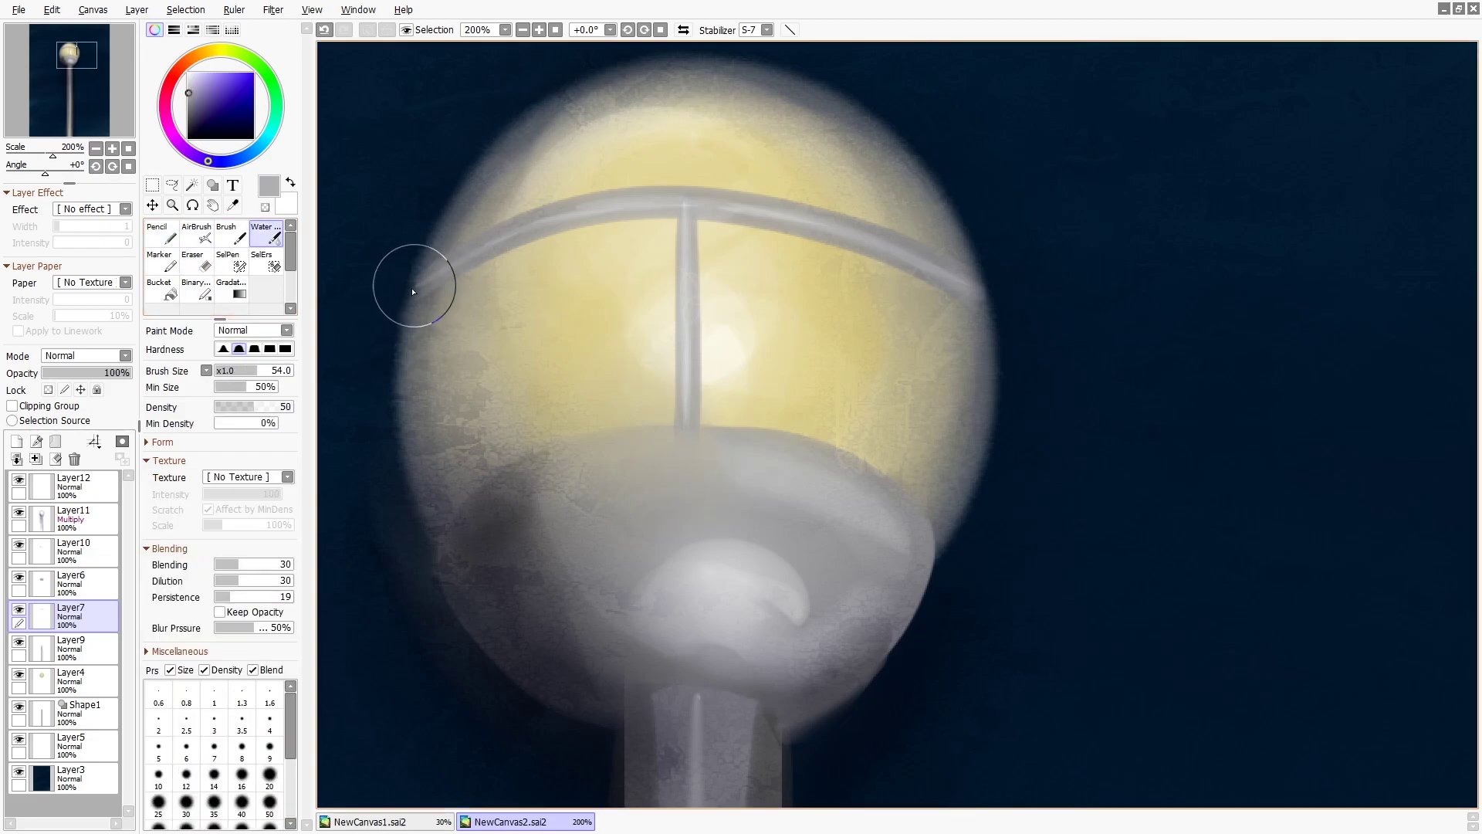
scroll(884, 282, down, 4)
scroll(579, 165, up, 2)
scroll(824, 255, down, 3)
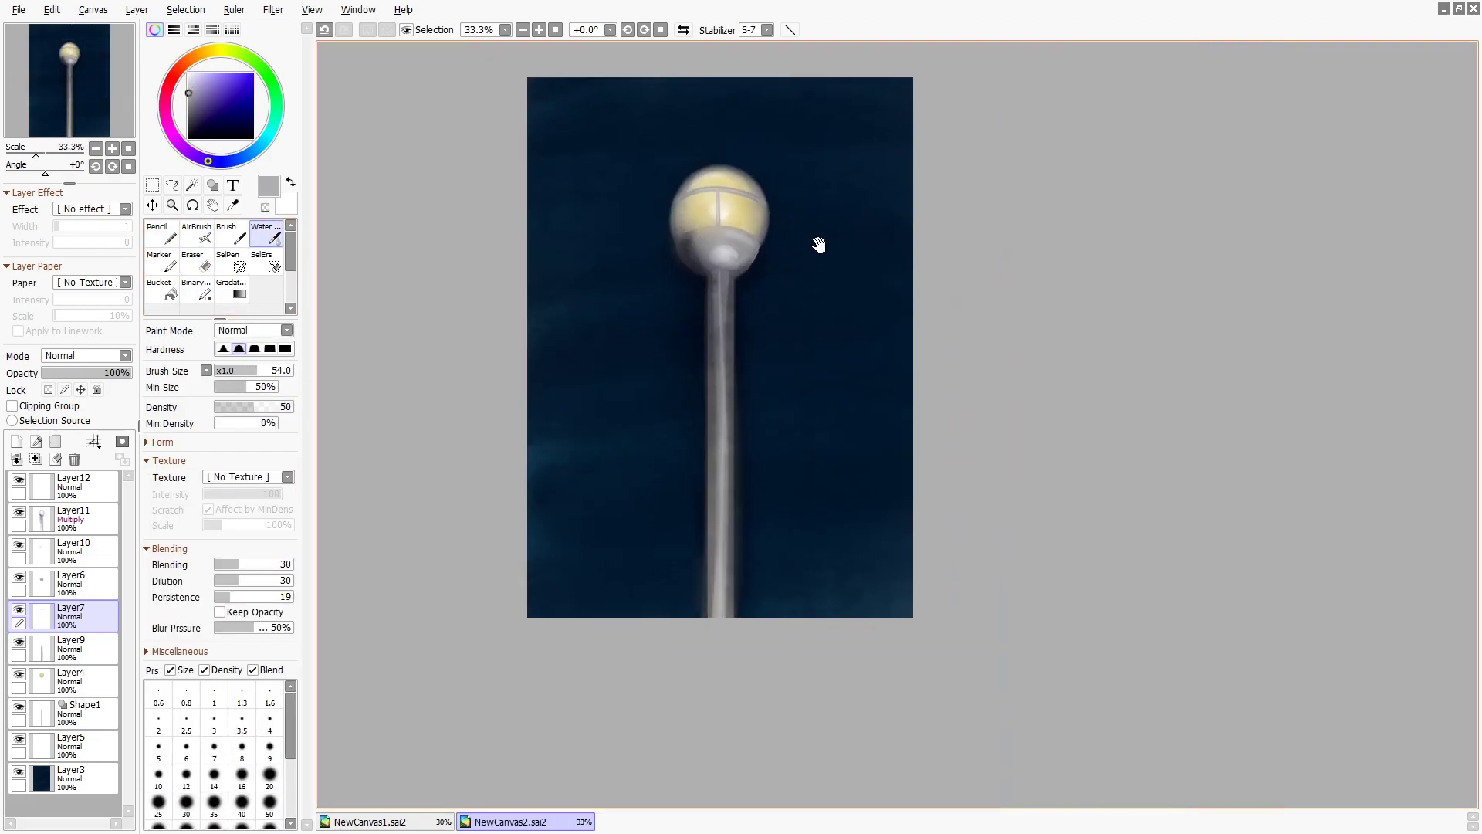
scroll(777, 239, up, 3)
scroll(595, 304, down, 3)
- Paint a soft warm yellow glow around the globe on Layer5 with the Pencil at size 1600
click(96, 746)
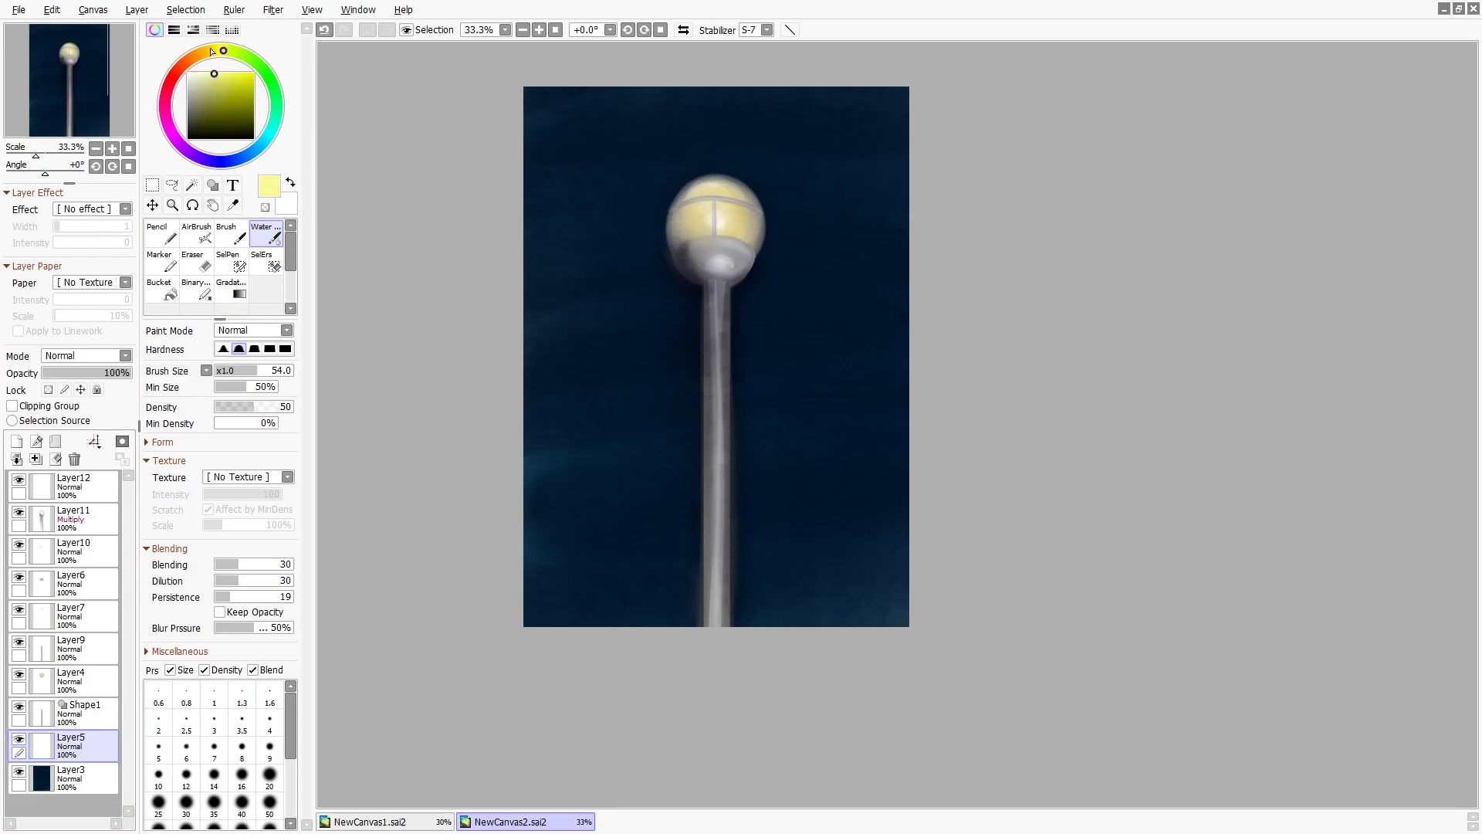
drag(213, 71, 229, 75)
key(n)
drag(665, 358, 678, 298)
scroll(929, 235, down, 3)
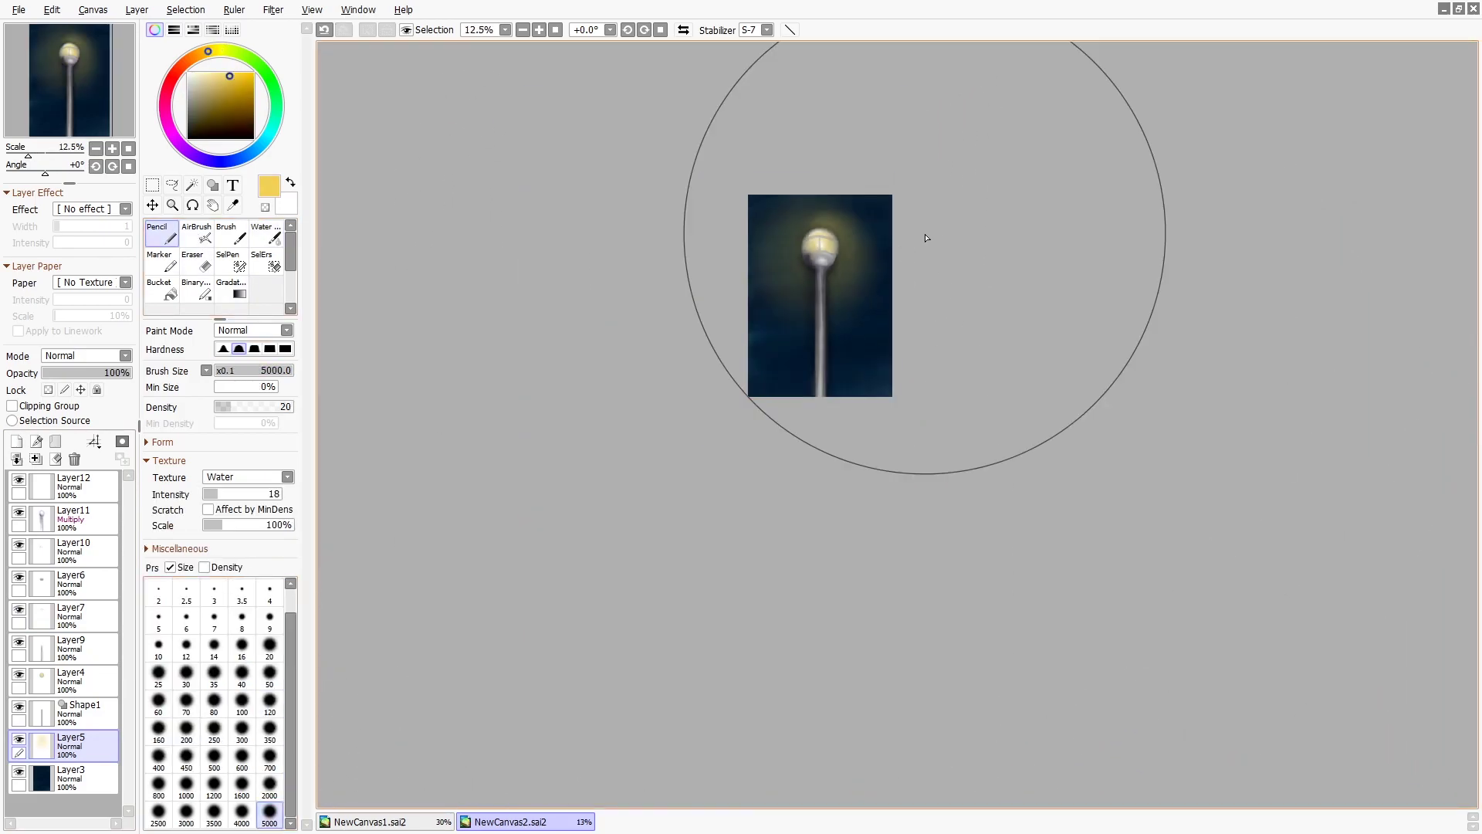
key(ctrl+z)
scroll(929, 234, up, 1)
key(bracketleft)
key(bracketleft)
key(bracketleft)
key(bracketleft)
key(bracketleft)
key(bracketleft)
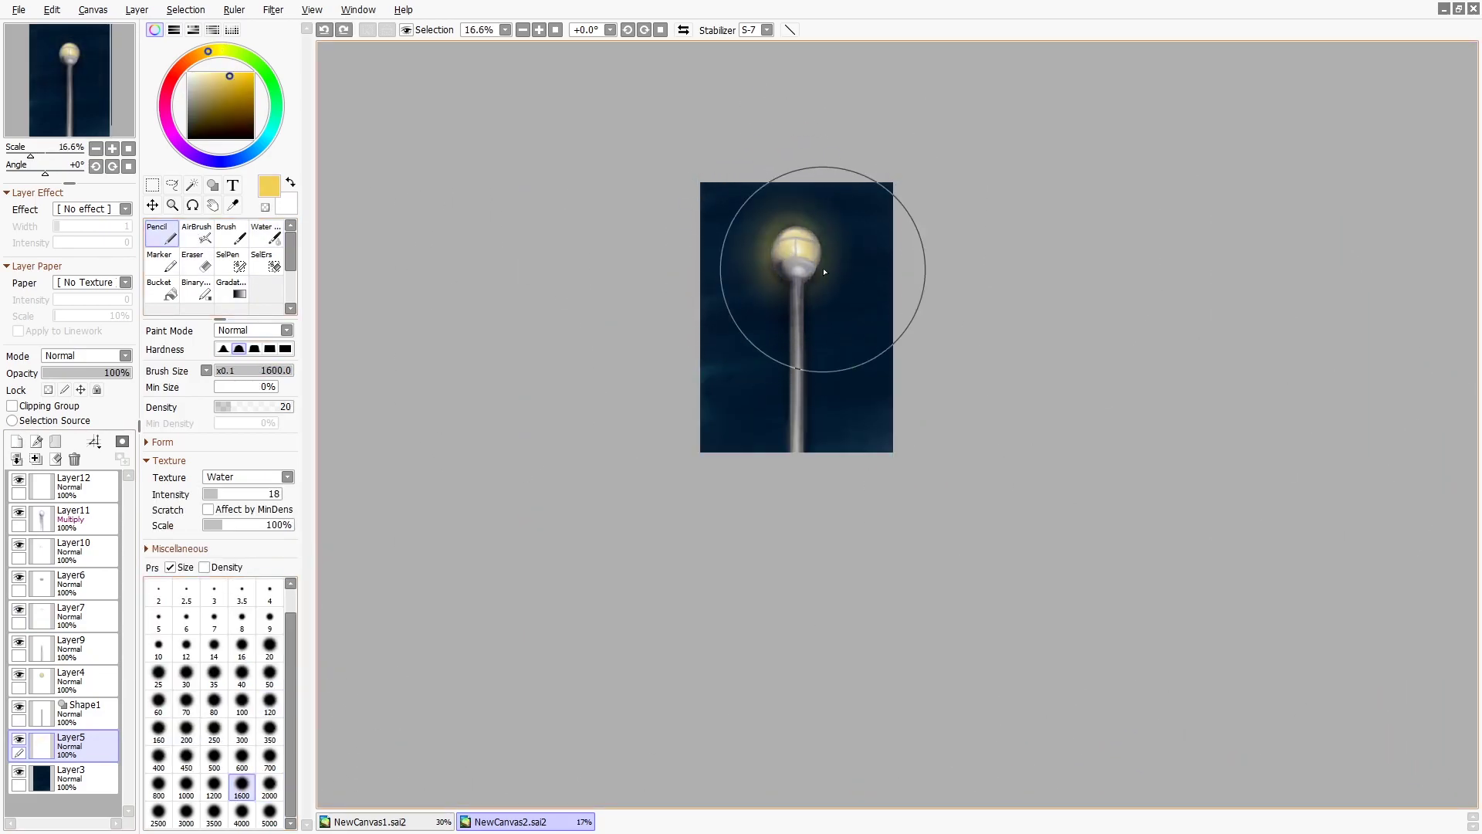
- Set the blending mode of the glow on Layer5 to Shade/Shine
scroll(801, 285, up, 2)
click(85, 355)
click(69, 397)
click(85, 355)
click(122, 477)
click(73, 516)
click(265, 233)
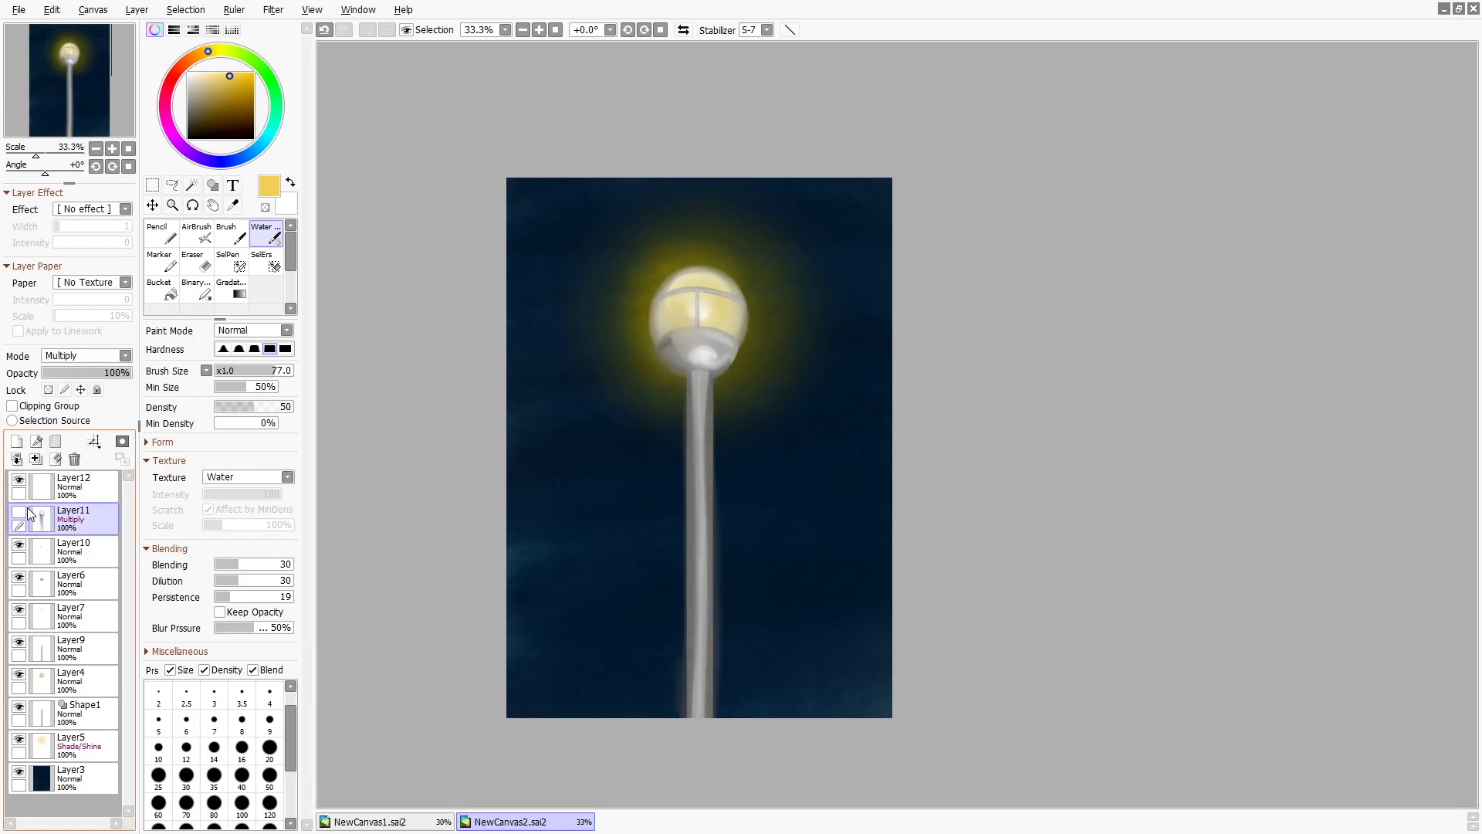
- Try grouping Layer6, Layer9 and Shape1 into a folder below Layer10
click(77, 584)
right_click(96, 679)
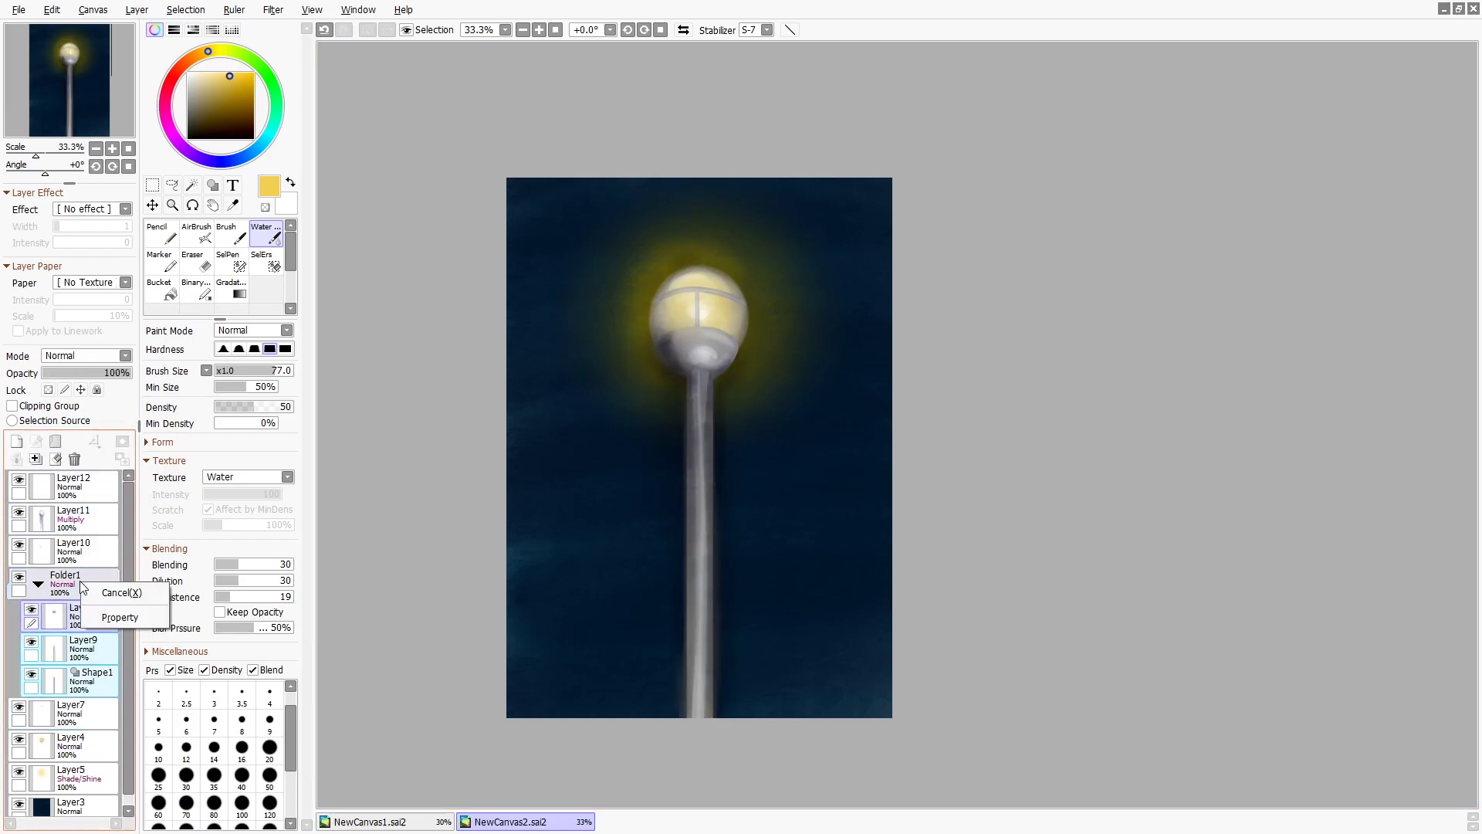
click(64, 584)
click(38, 584)
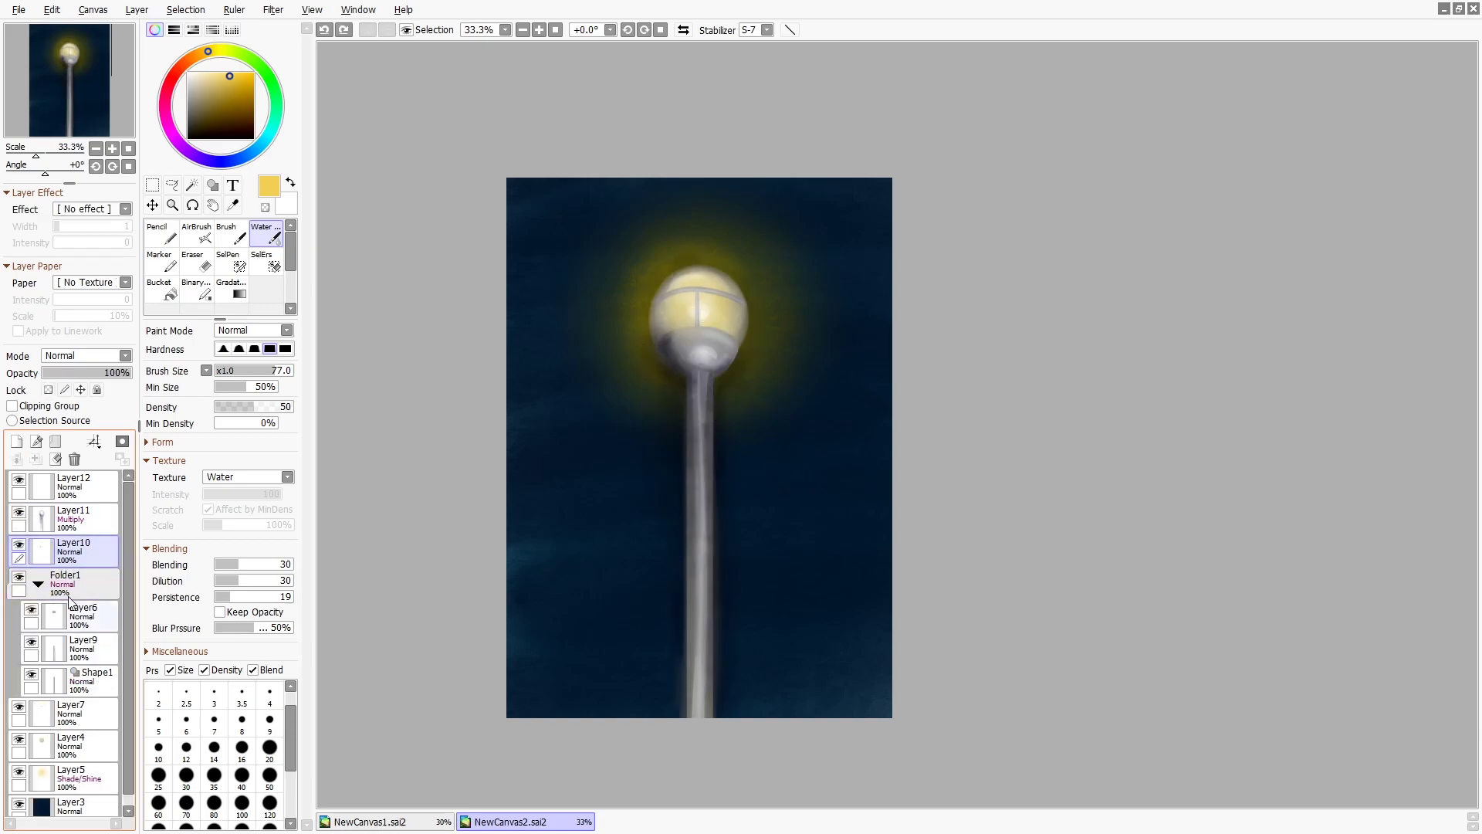
- Try erasing shadow near the lamp base on Layer11 at size 40, and undo it together with the layer grouping
click(74, 516)
key(e)
mouse_move(662, 411)
mouse_down()
mouse_move(676, 332)
mouse_move(762, 339)
mouse_move(652, 364)
mouse_up()
click(242, 630)
key(ctrl+z)
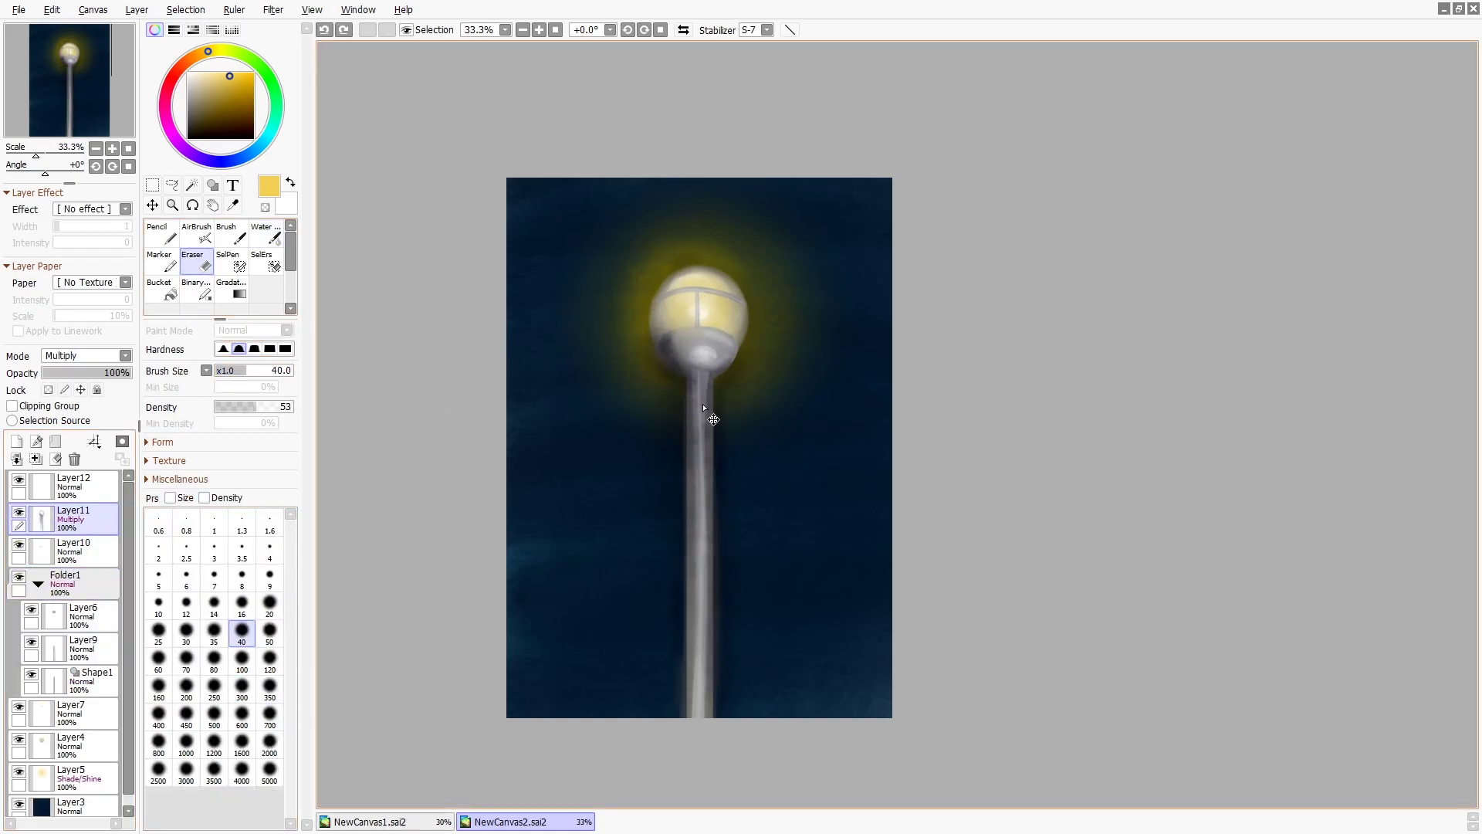
key(ctrl+z)
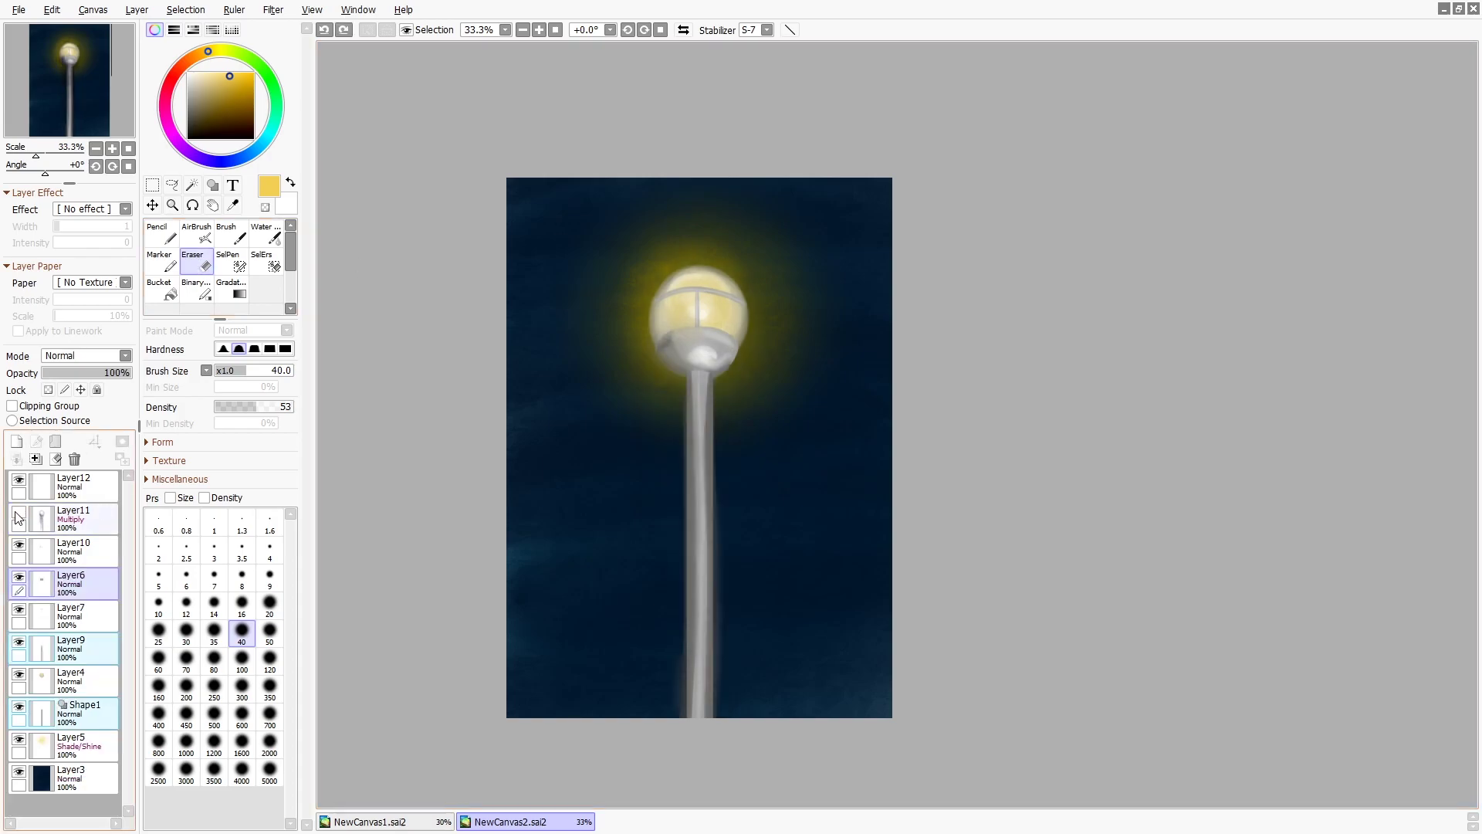
- Toggle the visibility of Layer11 to compare the lamp with and without its Multiply shadow
click(77, 527)
click(19, 512)
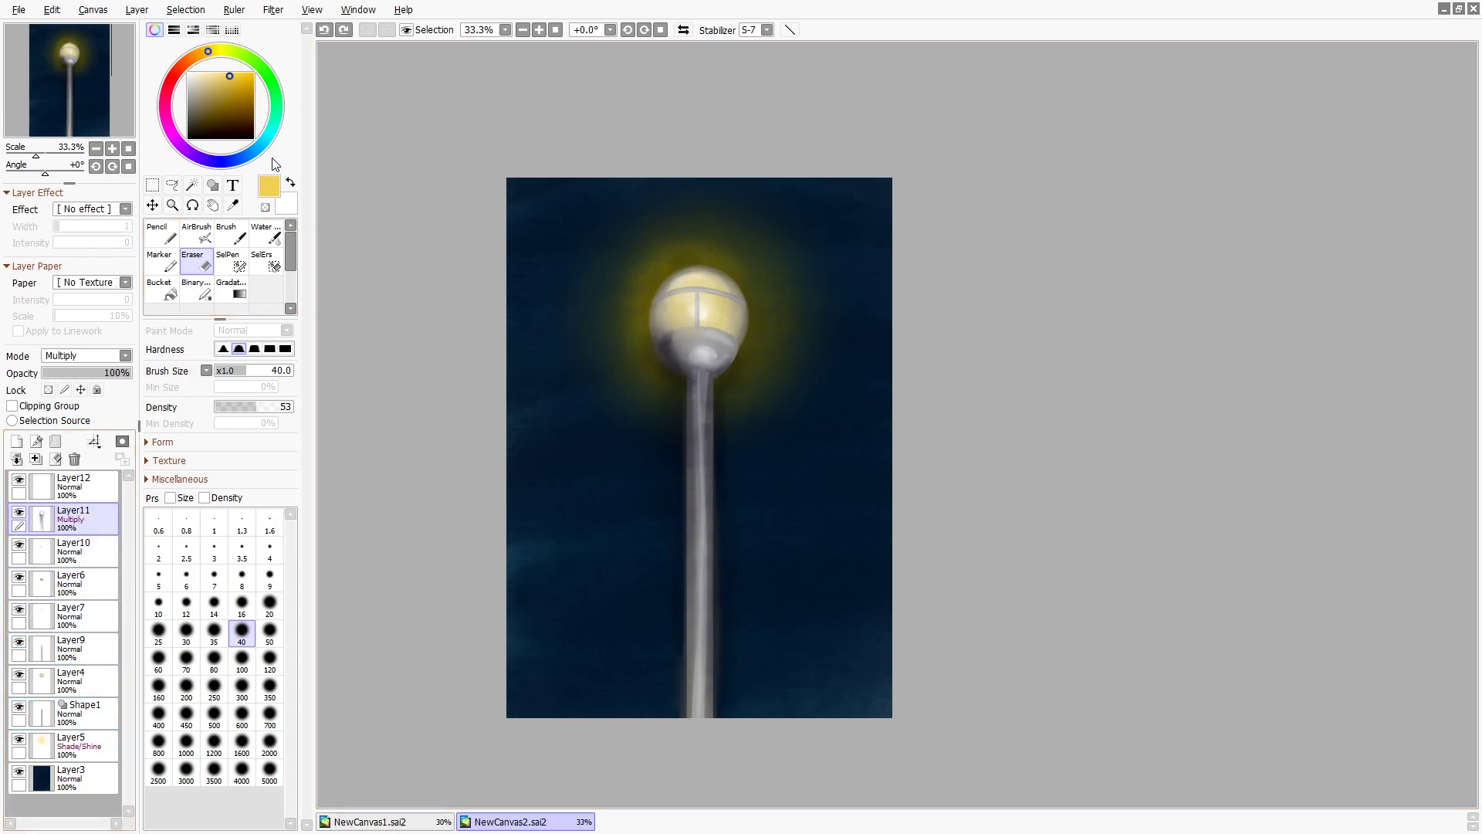
click(18, 512)
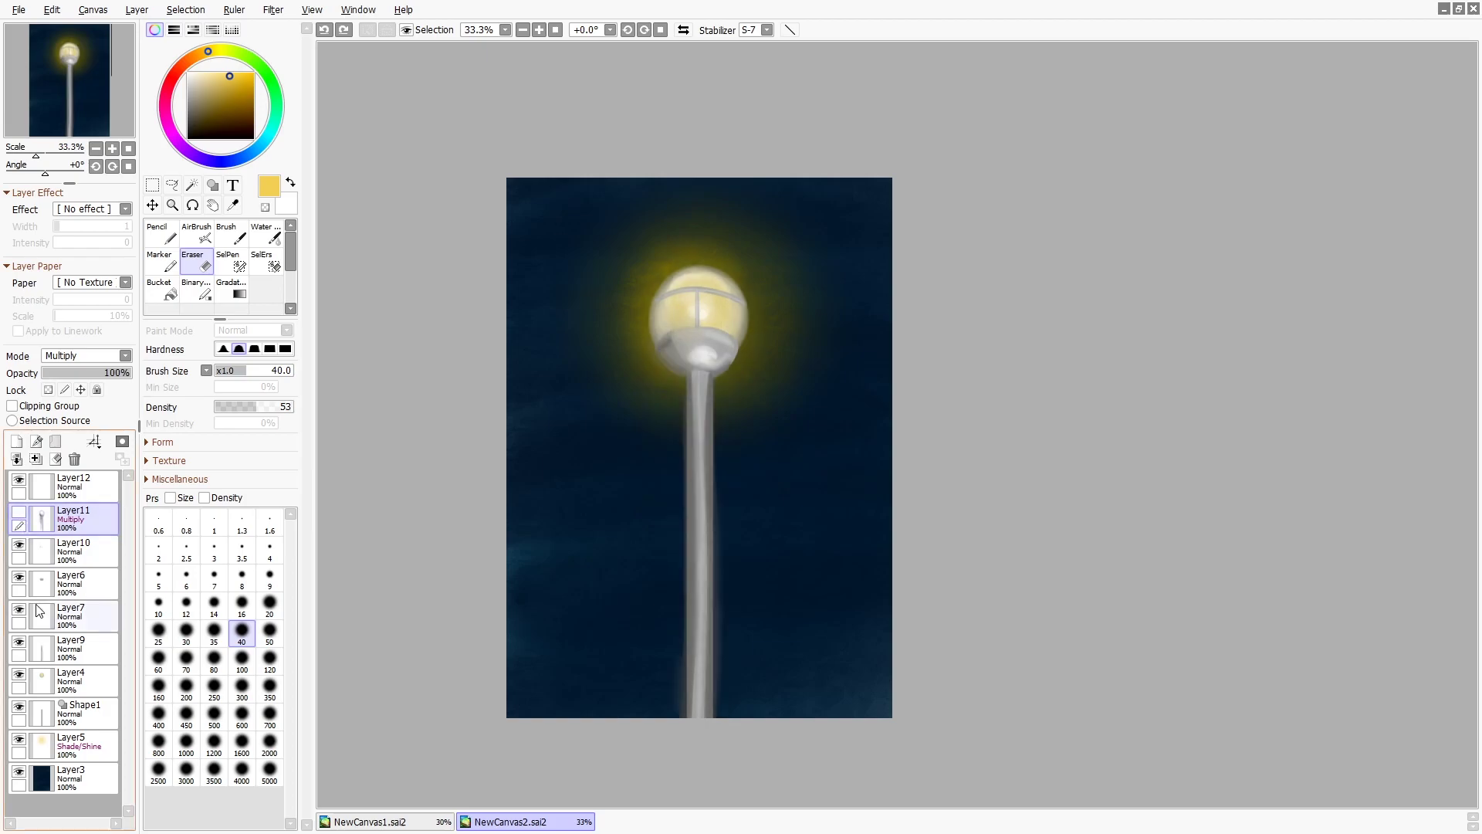
- Apply a free transform to the glow on Layer5 and move the layer above Layer4
click(89, 752)
click(106, 376)
key(ctrl+t)
key(Return)
drag(69, 745, 70, 680)
- Try another blending mode on Layer5, undo it, and set the layer's opacity to 45%
click(124, 355)
click(85, 493)
key(ctrl+z)
drag(85, 373, 84, 383)
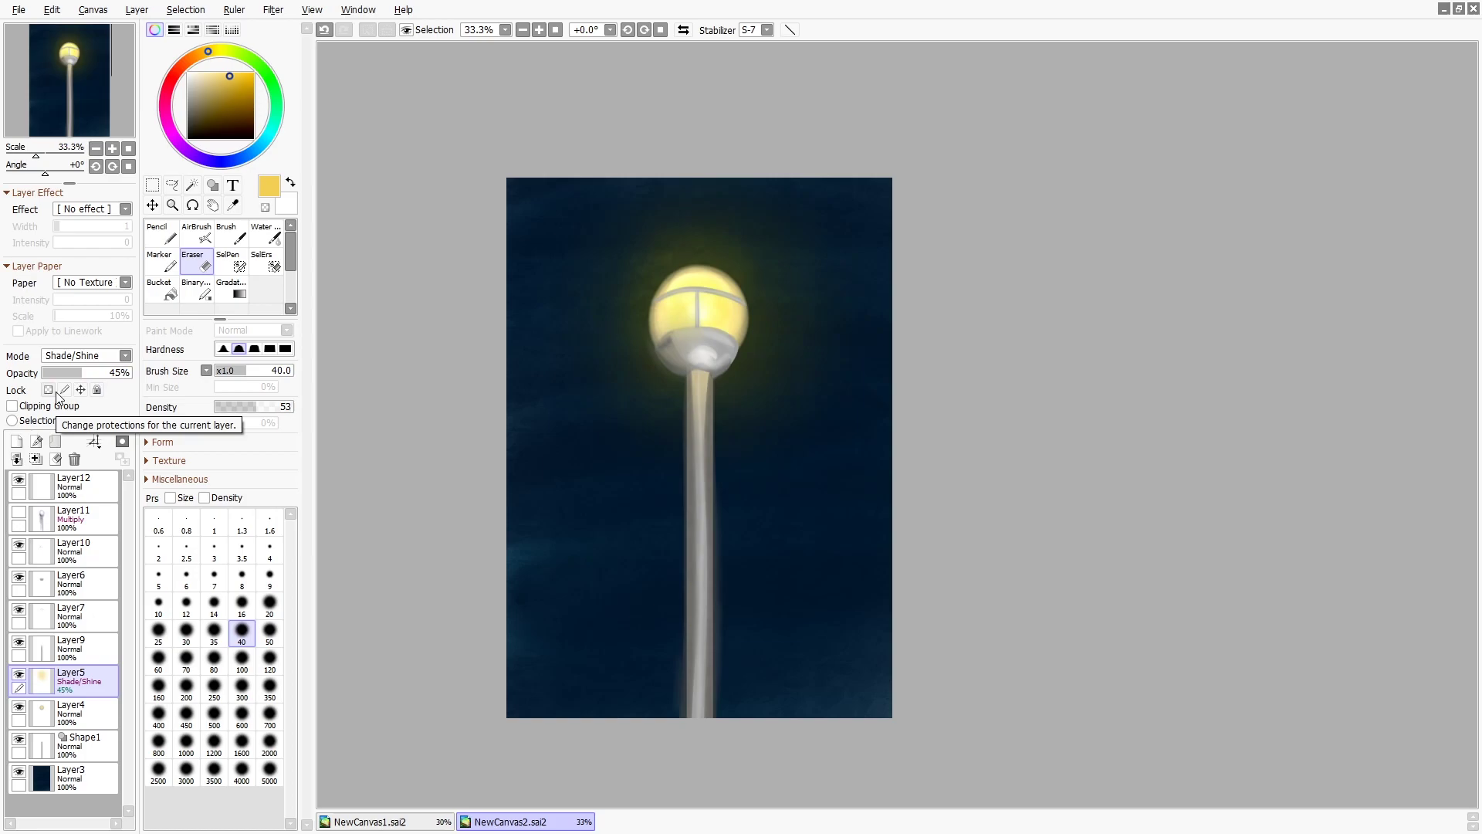
- Show Layer11 again and erase its shadow along the post with the Eraser at size 700
click(19, 512)
click(93, 527)
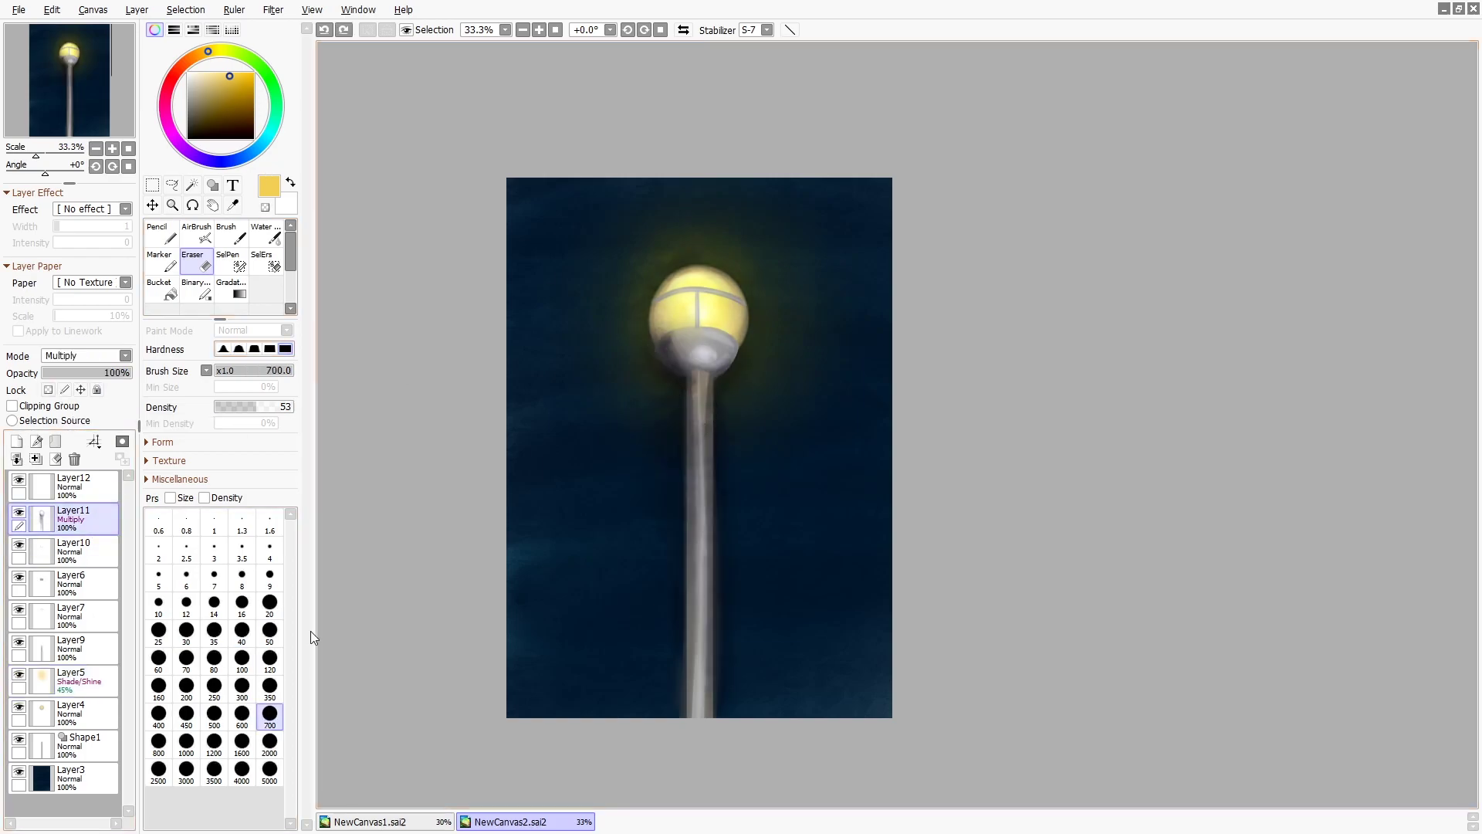
drag(682, 369, 679, 635)
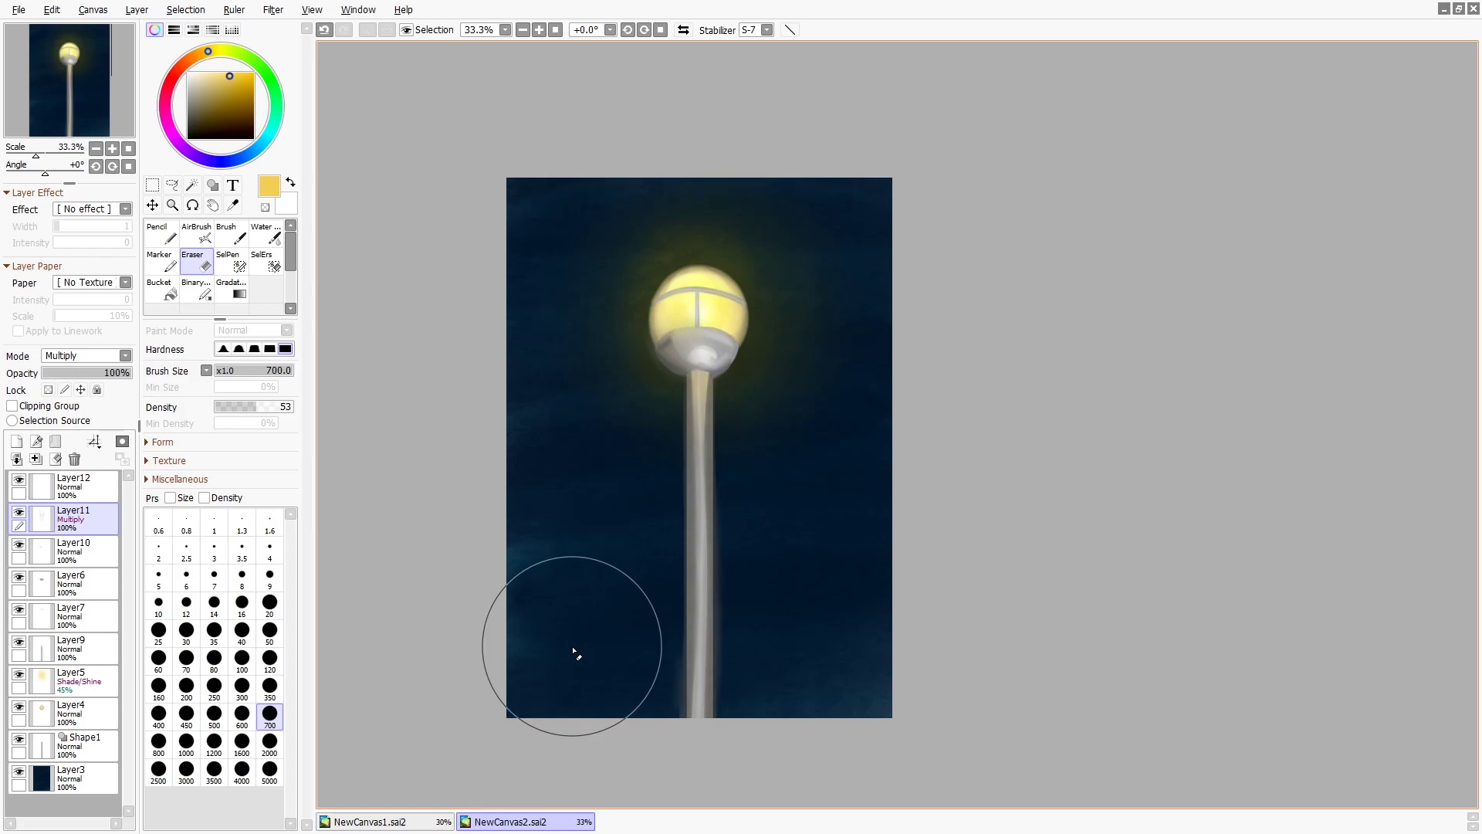
- Try a dark blue circle behind the globe on a shape layer above Layer3
click(76, 777)
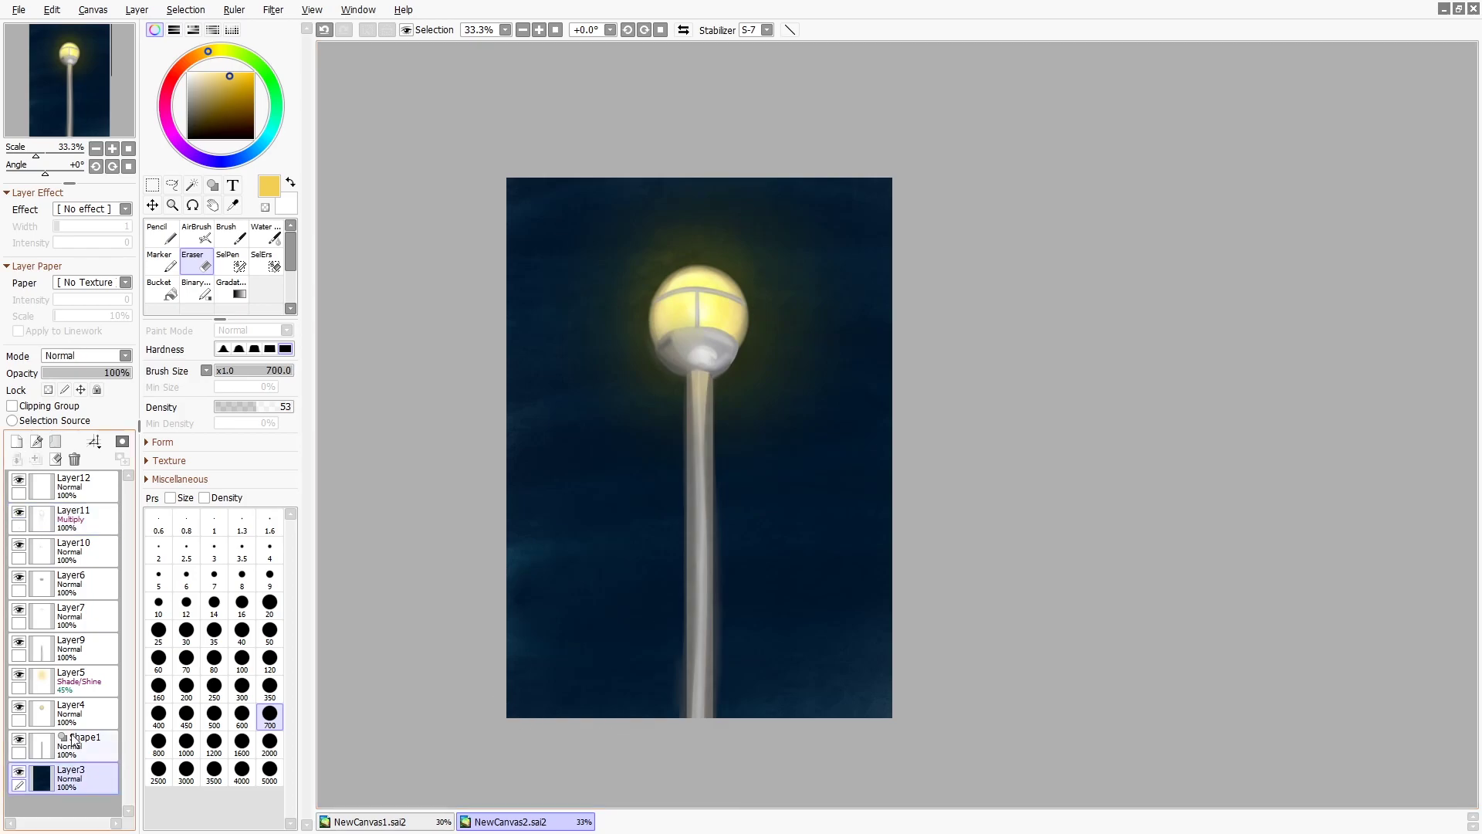
click(212, 186)
drag(588, 217, 807, 433)
click(170, 262)
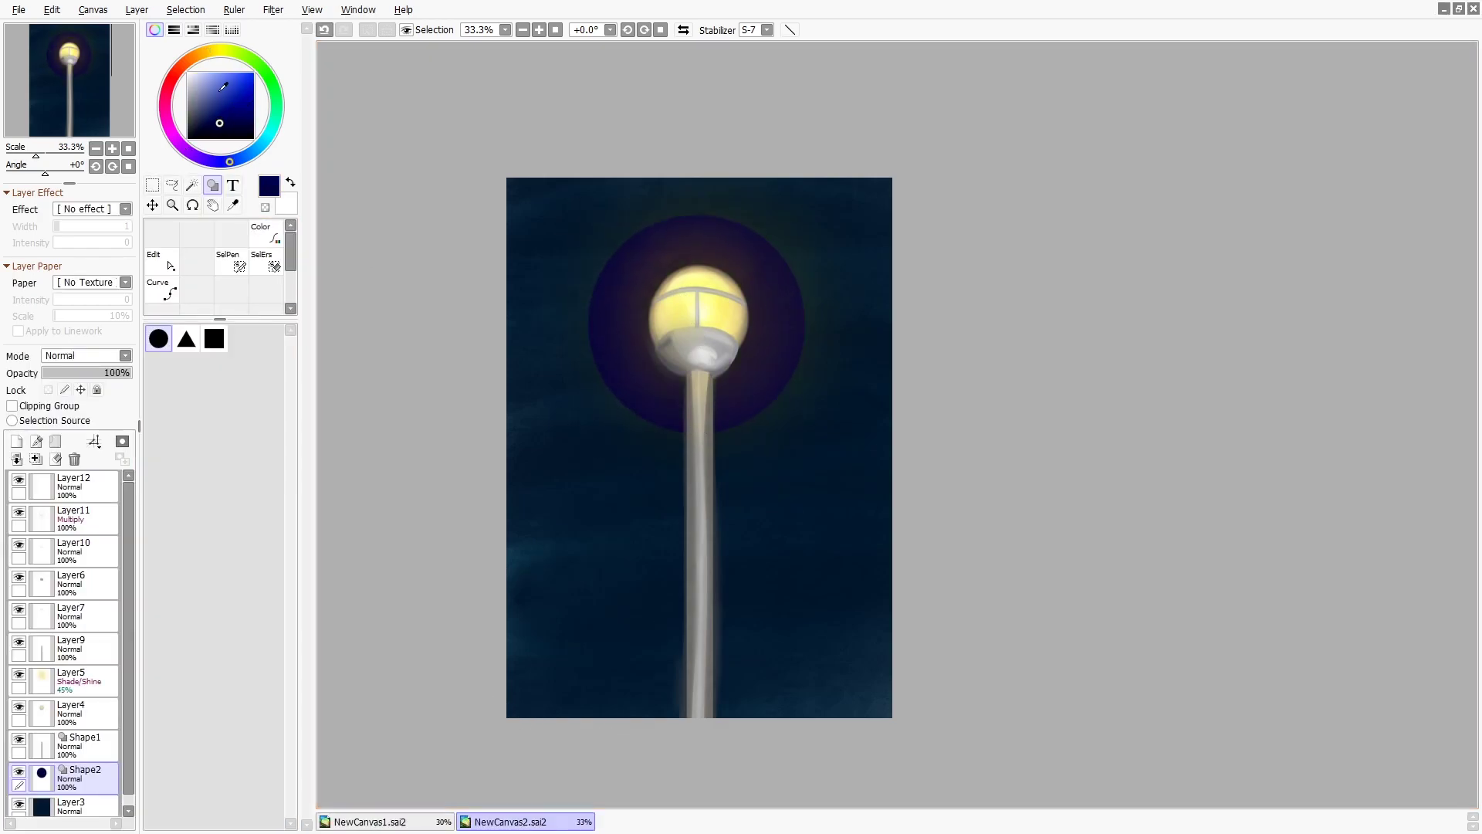
double_click(84, 772)
click(754, 443)
- Draw a yellow circle around the globe on Shape2 above Shape1 and lower the layer's opacity to 4%
alt+click(699, 309)
drag(85, 773, 85, 741)
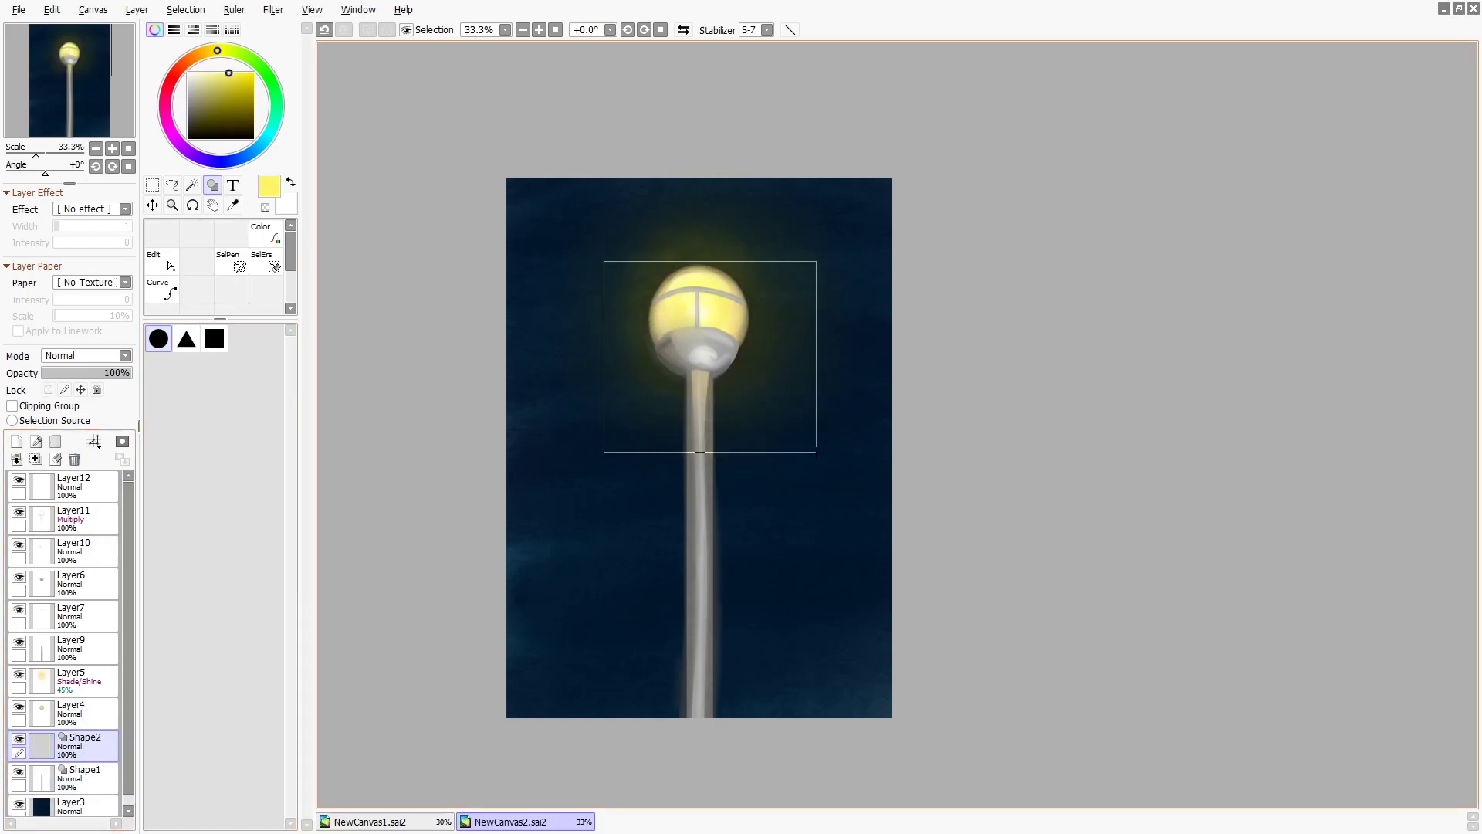
click(46, 373)
- Reposition and resize the yellow circle around the globe with free transforms, and hide Shape2
key(ctrl)
key(ctrl+t)
drag(656, 348, 785, 427)
key(Return)
key(ctrl+t)
drag(803, 503, 738, 427)
key(Return)
click(19, 740)
- Enlarge the glow on Layer5 around the globe with a free transform
click(77, 680)
key(ctrl+t)
drag(618, 324, 822, 394)
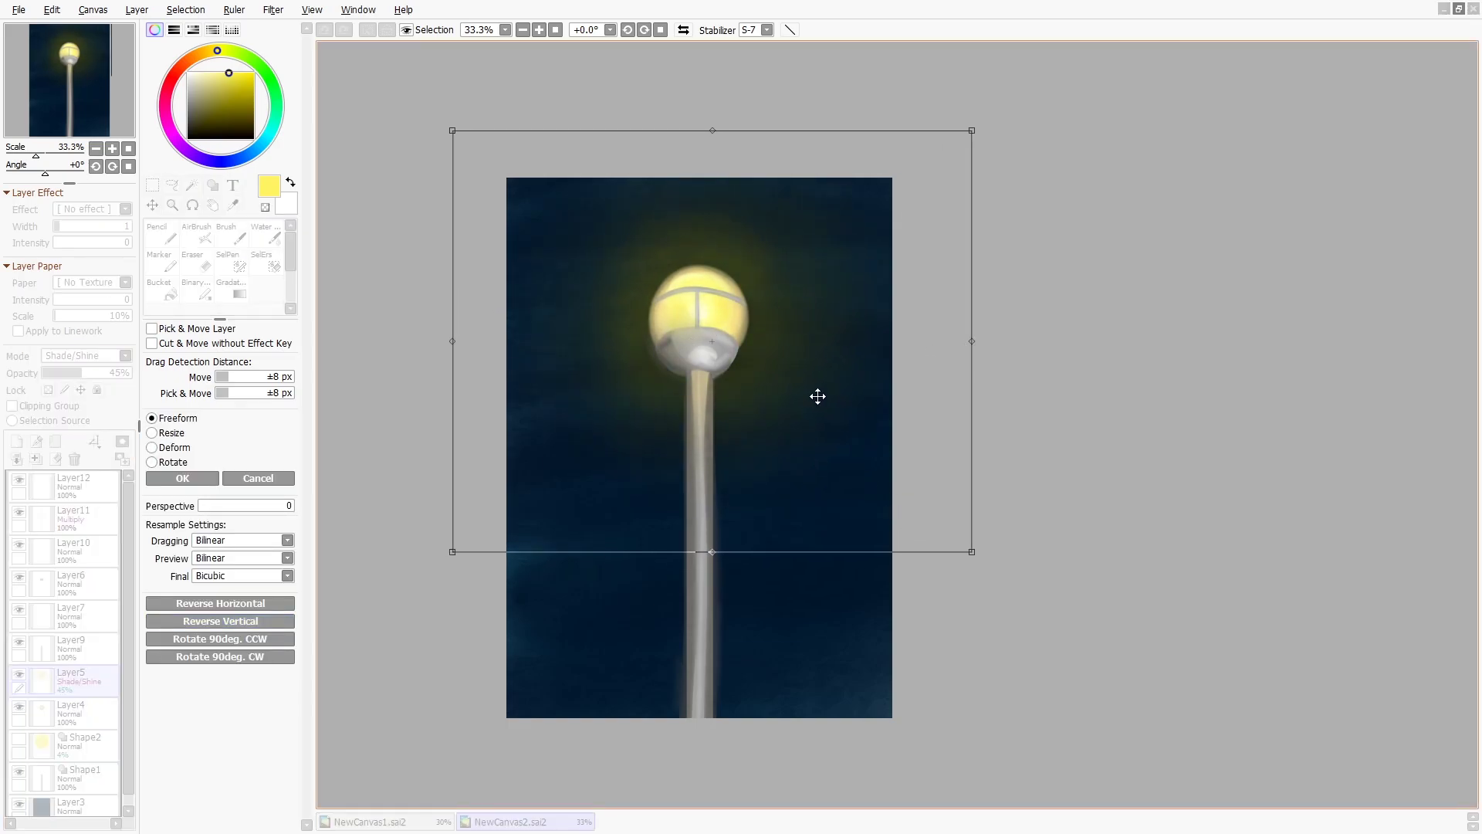
key(Return)
- Add a layer above Layer3 and set the Pencil to size 5000, density 77 and Water texture intensity 66
click(17, 441)
click(162, 233)
click(247, 477)
click(231, 760)
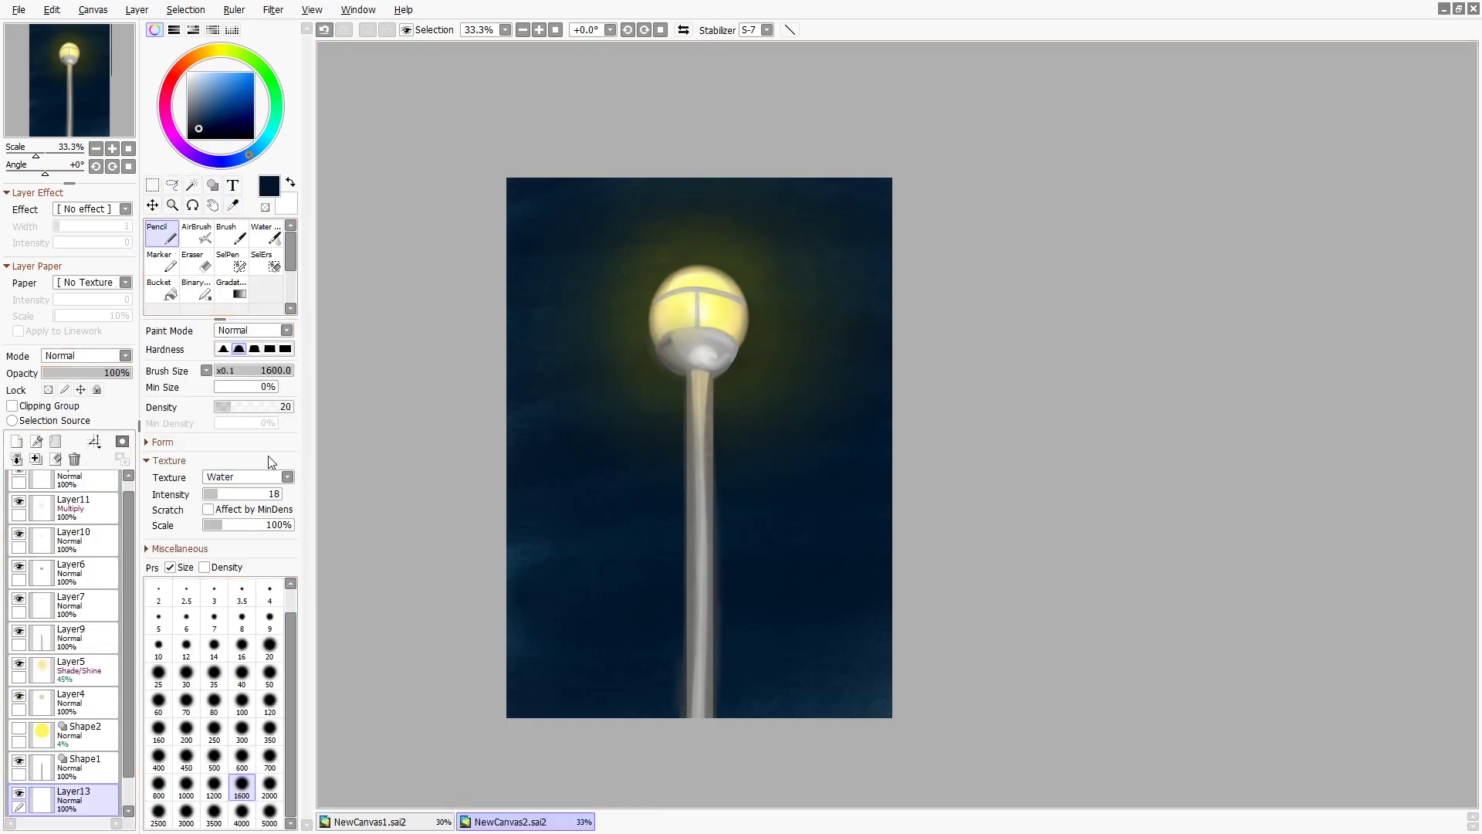
scroll(133, 687, down, 1)
click(270, 813)
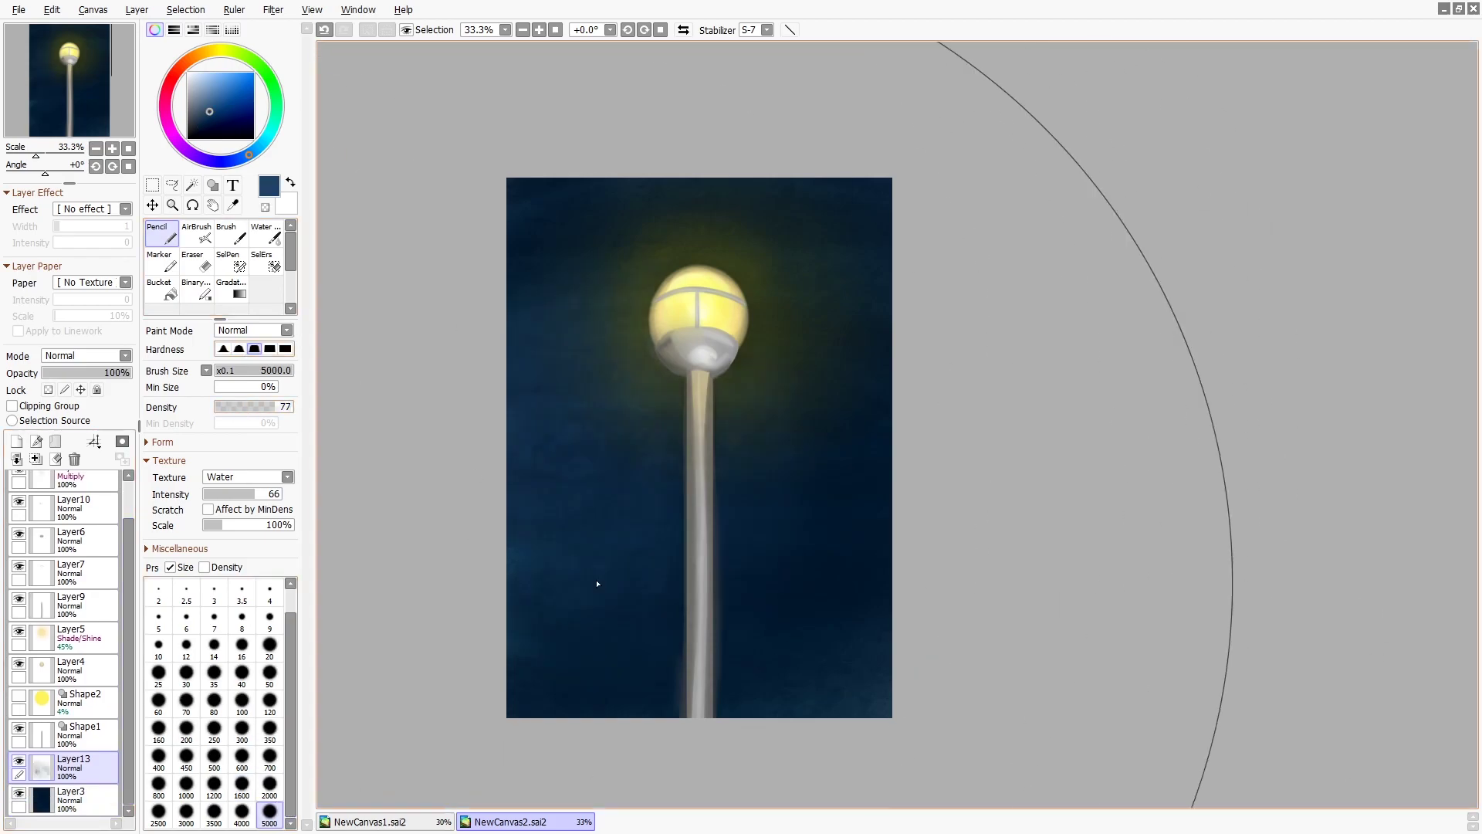
- Paint varied dark blue tones sampled from the canvas across the background on Layer13
alt+click(788, 563)
alt+click(771, 280)
mouse_move(771, 280)
mouse_down()
mouse_move(926, 420)
mouse_move(808, 345)
mouse_up()
mouse_move(350, 168)
mouse_down()
mouse_move(497, 265)
mouse_move(864, 374)
mouse_move(774, 222)
mouse_up()
click(233, 204)
key(ctrl+z)
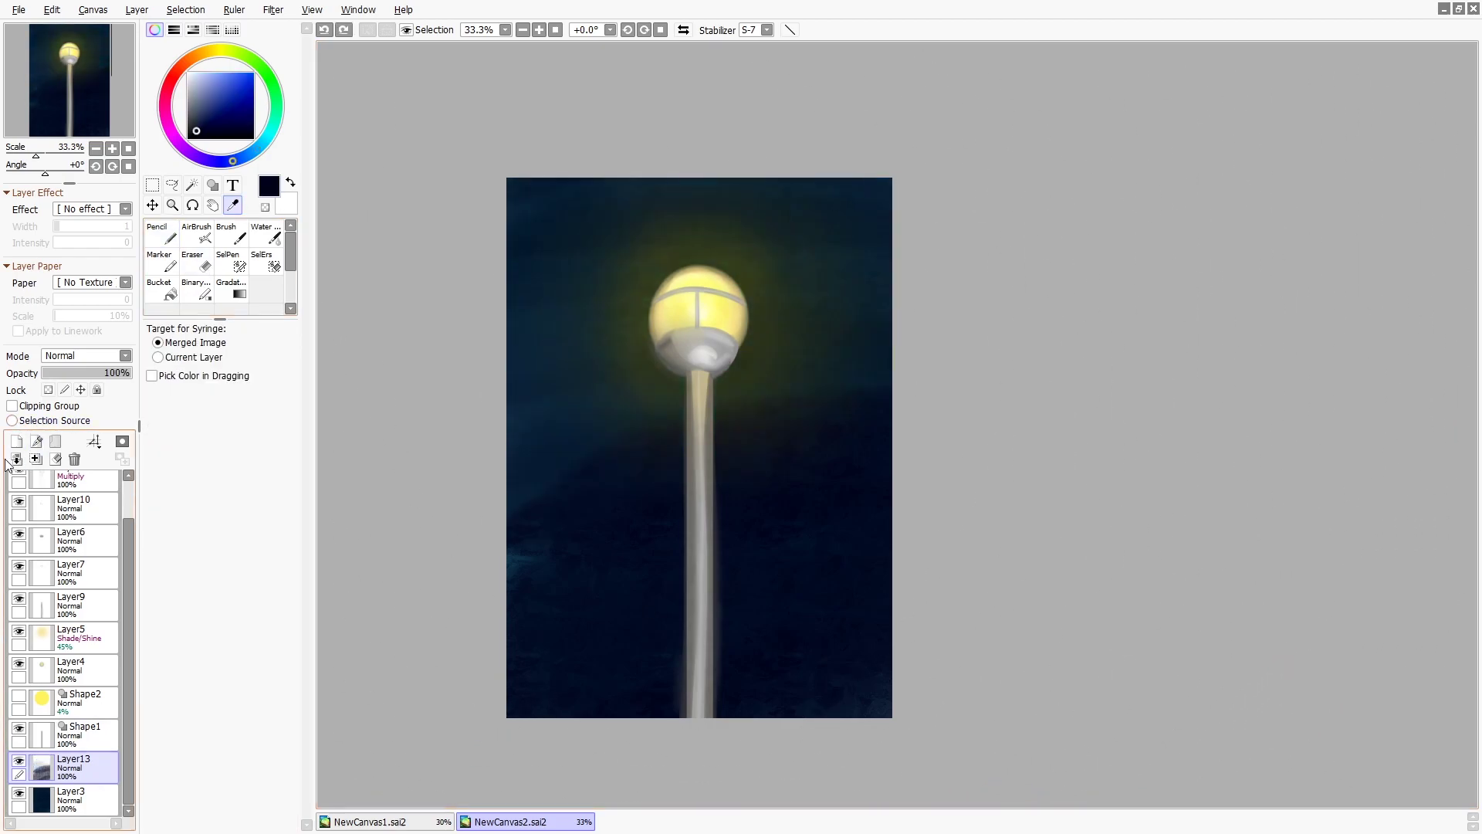
- Cover the background on Layer13 with a very dark navy using the Pencil at size 5000
key(b)
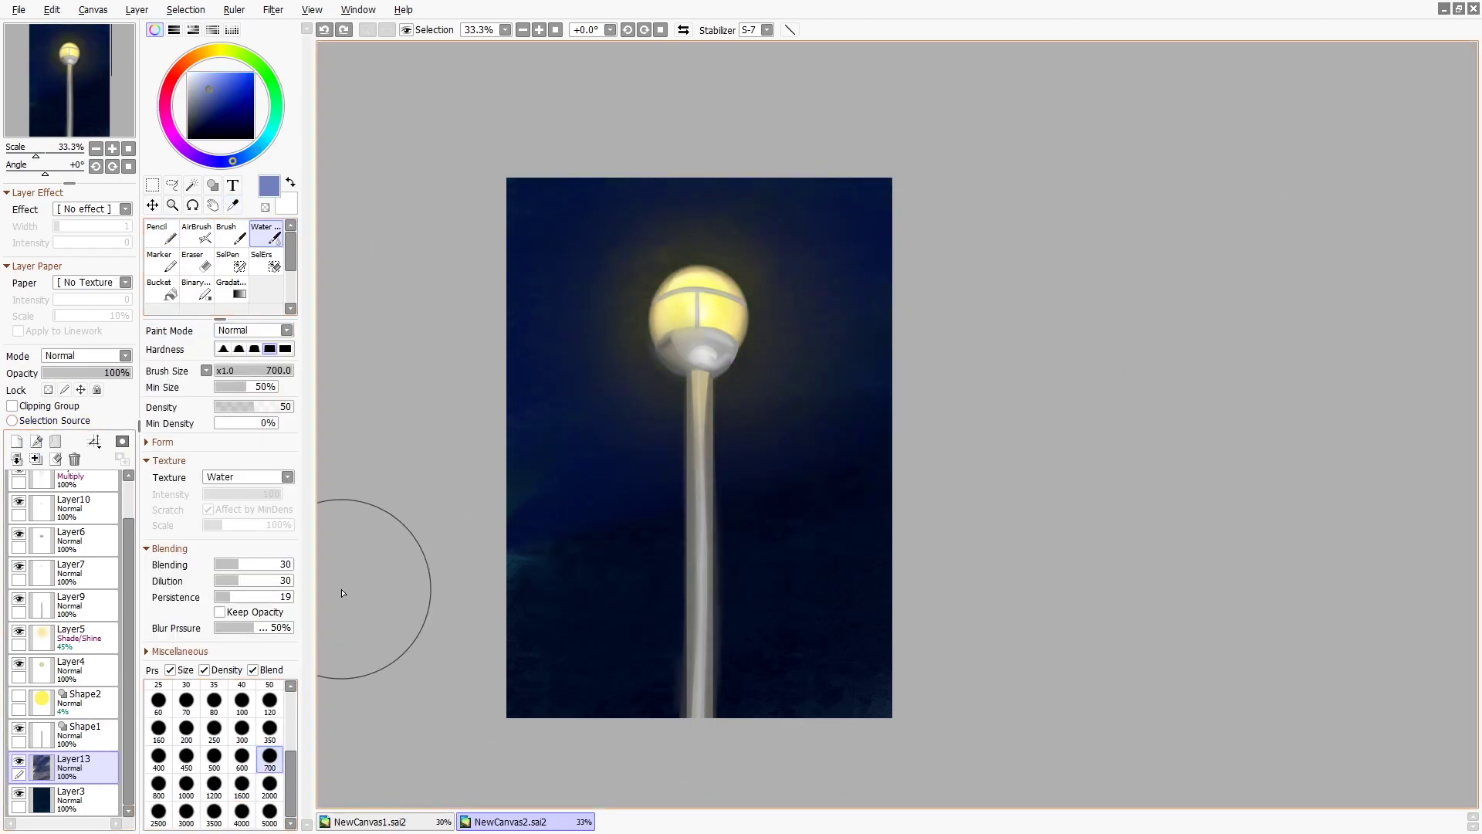
key(n)
drag(324, 424, 504, 243)
drag(979, 618, 465, 741)
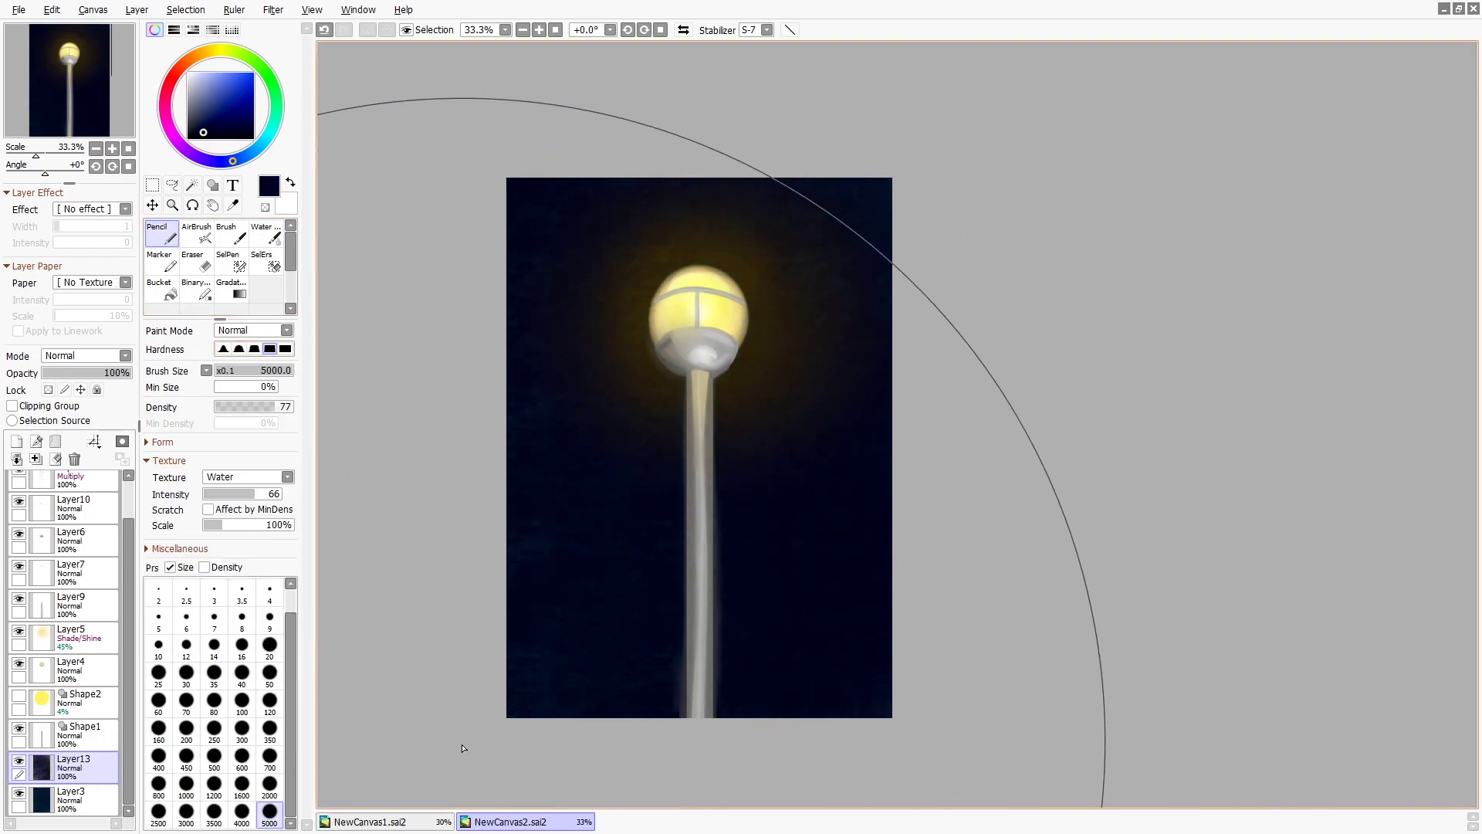